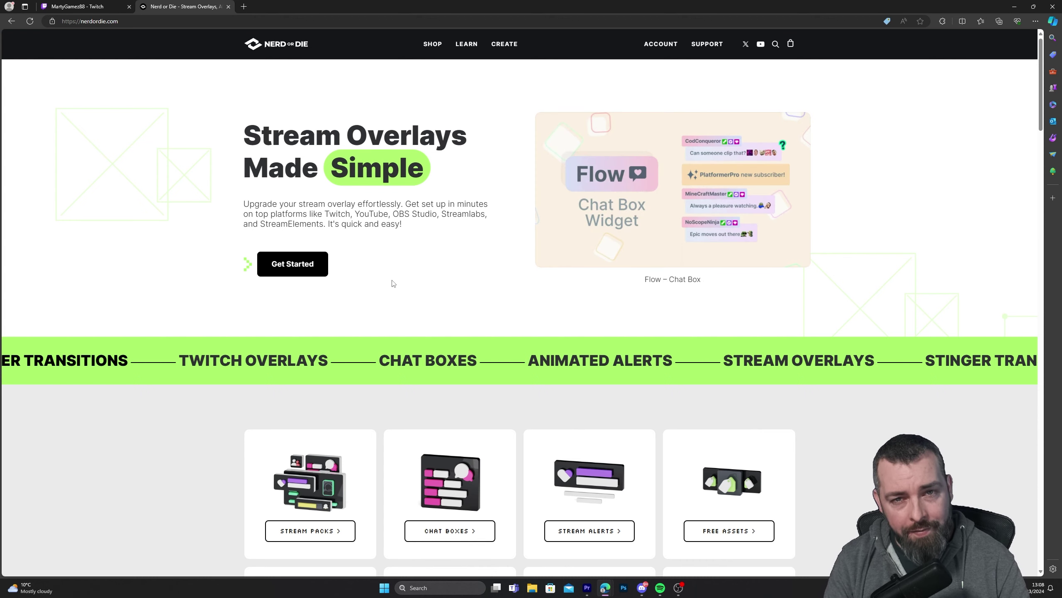
Find the free Fireworks Stream Alert Package on page 2 of Nerd or Die's stream alerts and add it to the cart
{"action": "scroll", "coordinate": [392, 284], "scroll_direction": "down", "scroll_amount": 5}
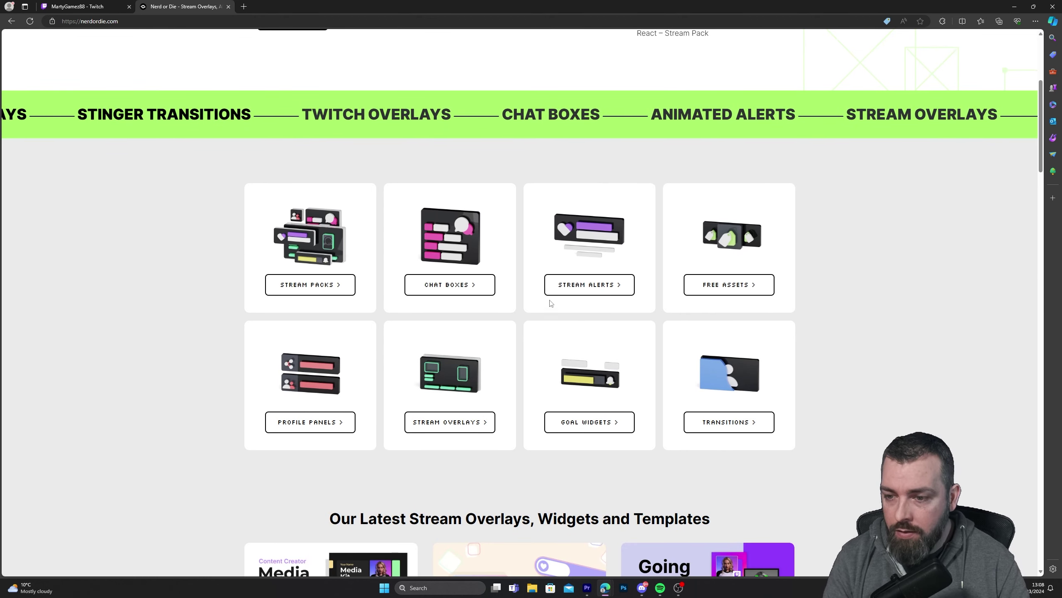
{"action": "left_click", "coordinate": [594, 286]}
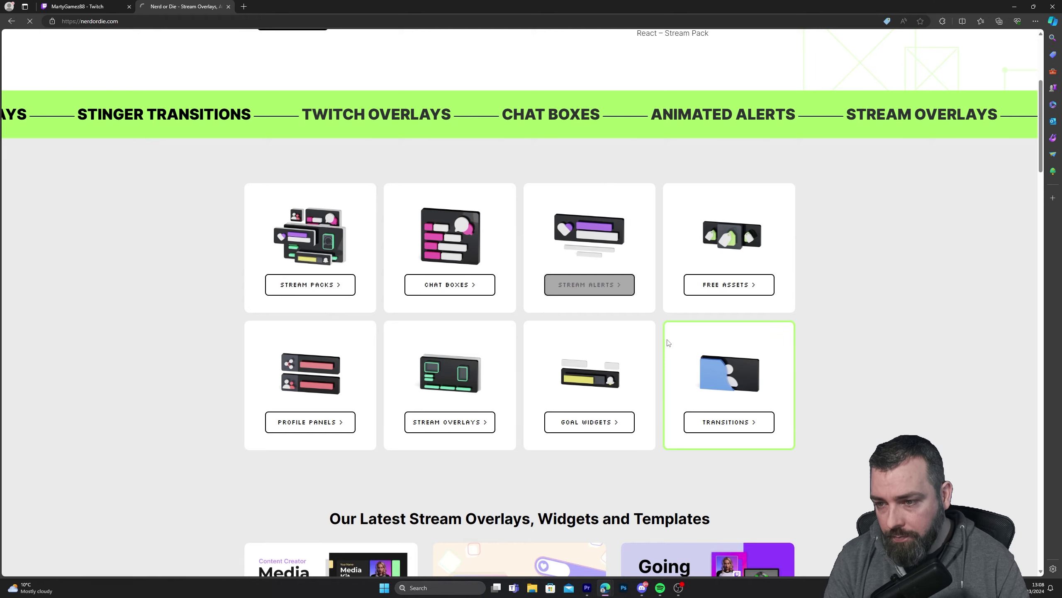
{"action": "scroll", "coordinate": [670, 331], "scroll_direction": "down", "scroll_amount": 8}
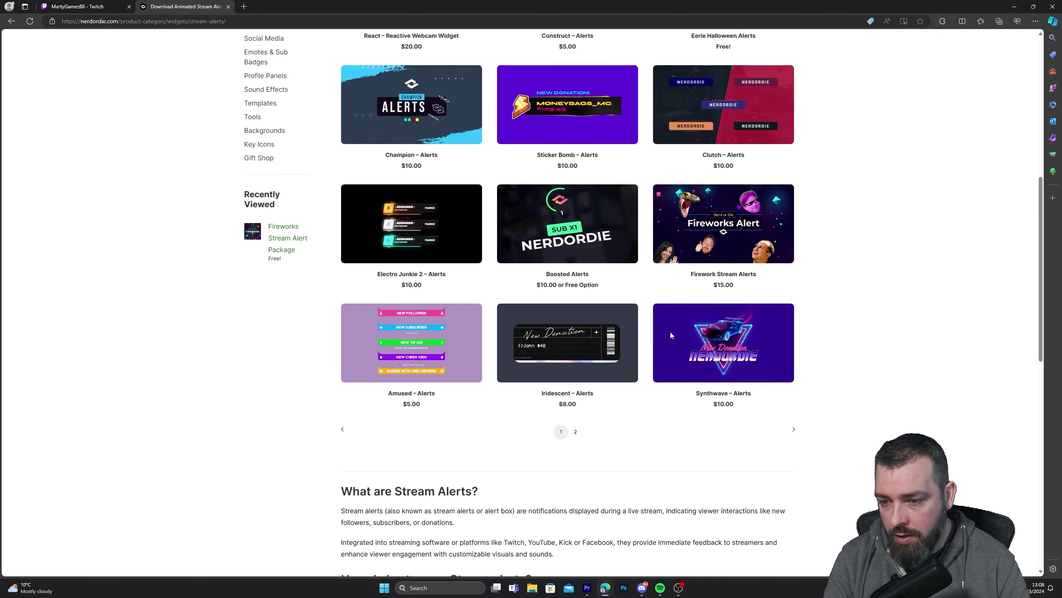
{"action": "left_click", "coordinate": [576, 432]}
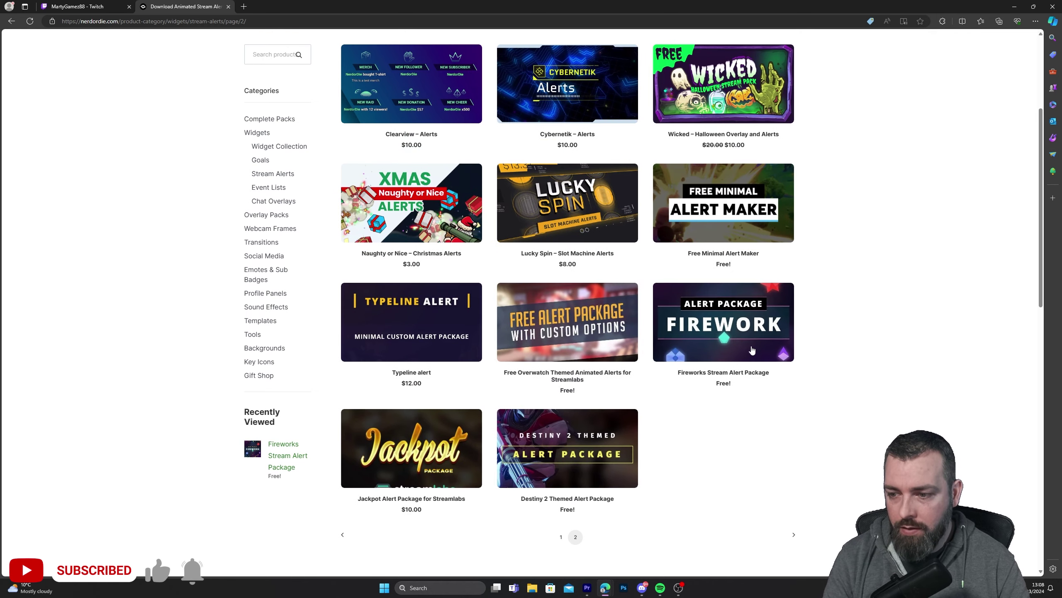
{"action": "mouse_move", "coordinate": [737, 335]}
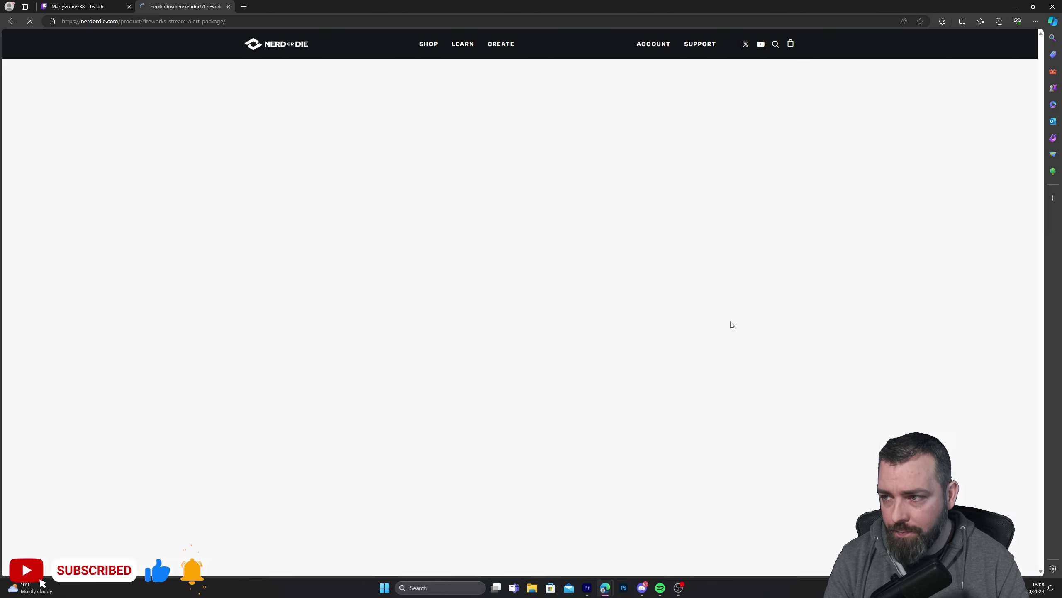
{"action": "left_click", "coordinate": [687, 302]}
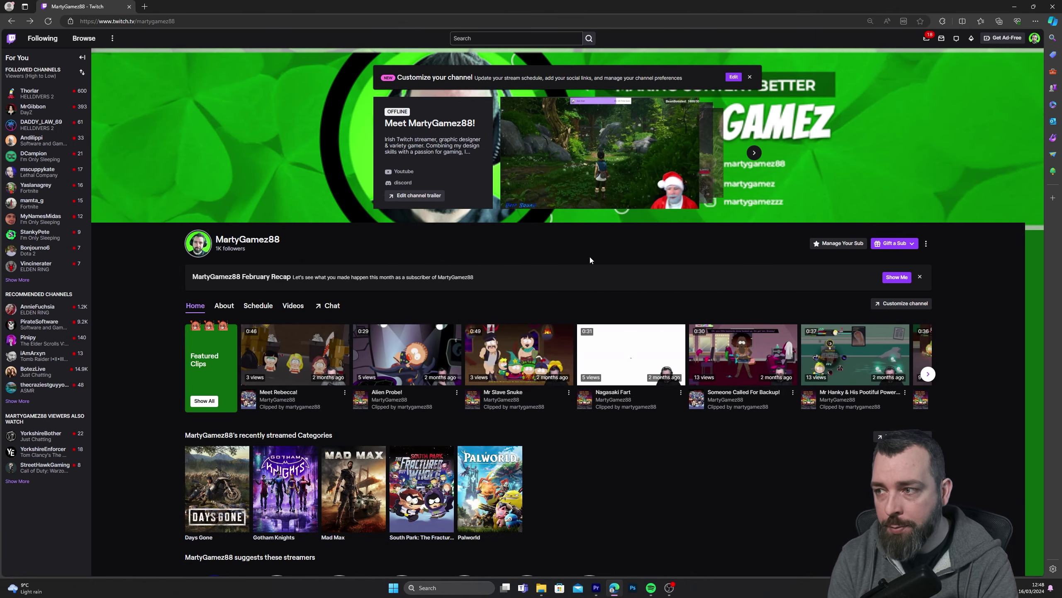
Go to the Creator Dashboard's Alerts page and create Alerts Box 1
{"action": "left_click", "coordinate": [1033, 38]}
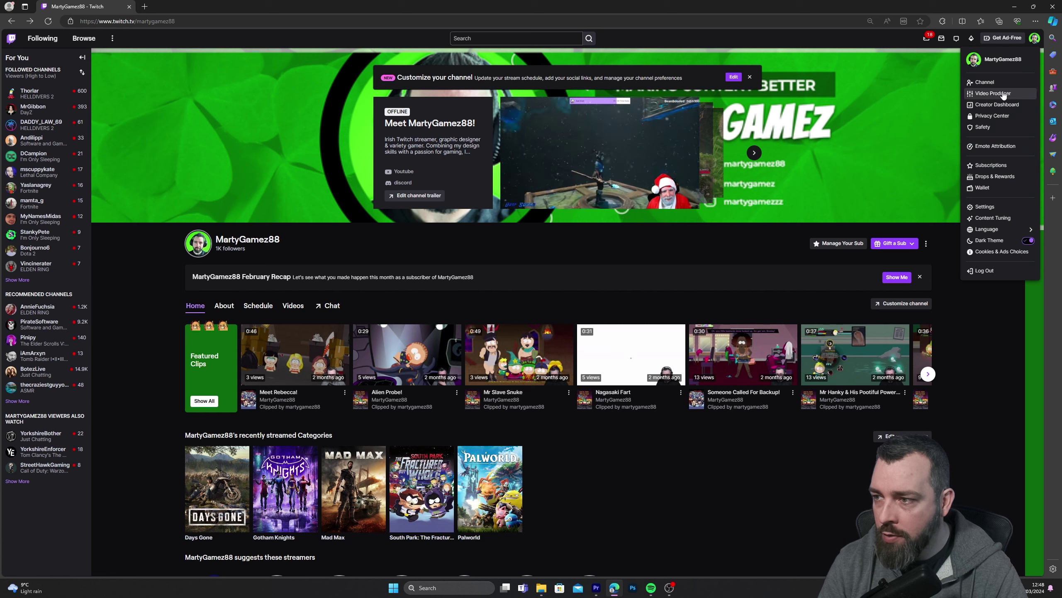
{"action": "left_click", "coordinate": [1000, 99]}
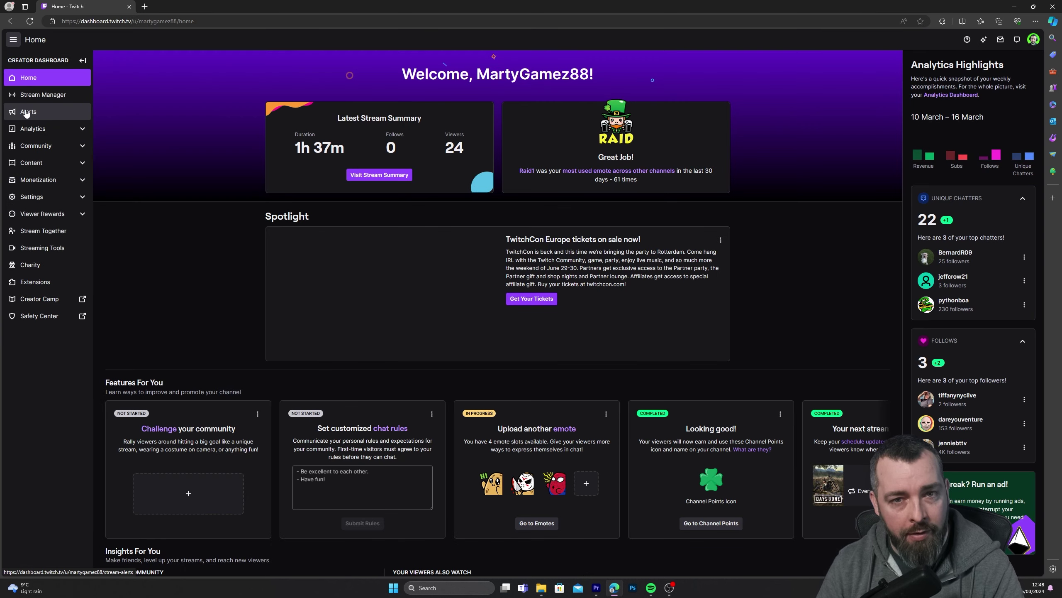
{"action": "left_click", "coordinate": [27, 112]}
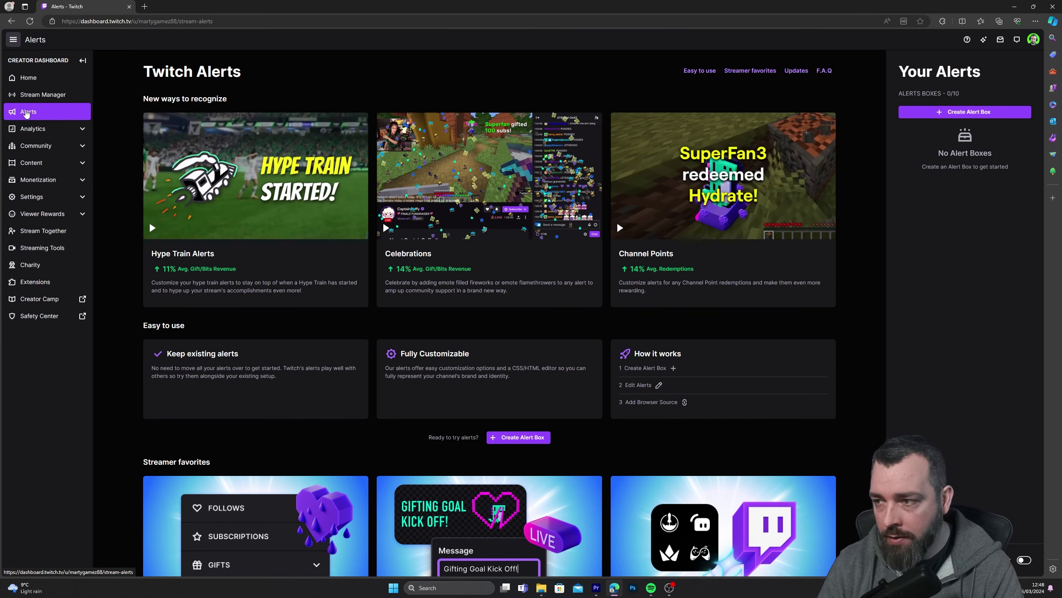
{"action": "left_click", "coordinate": [973, 117]}
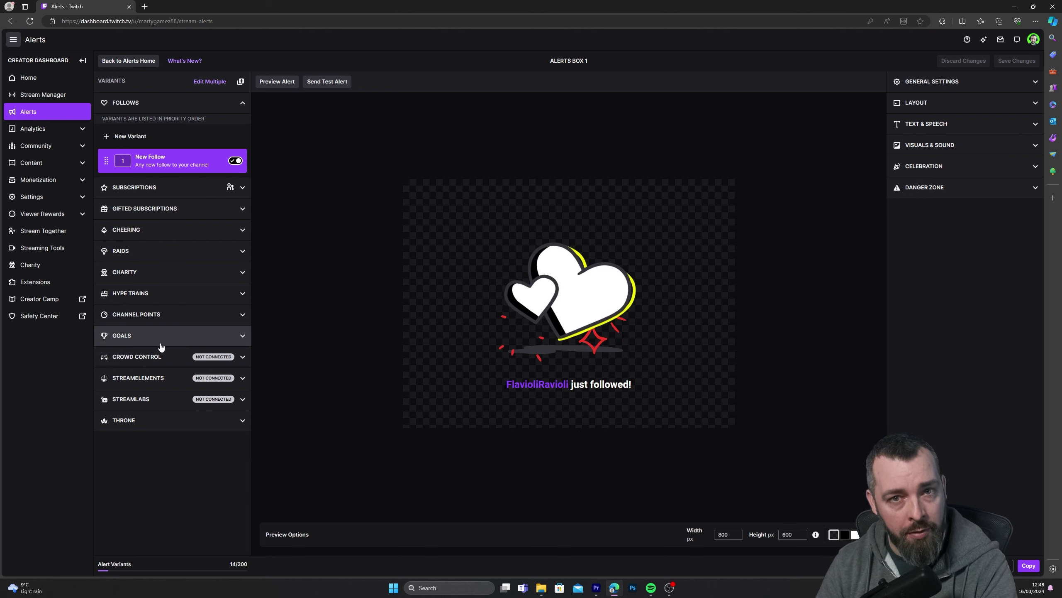
{"action": "left_click", "coordinate": [175, 340]}
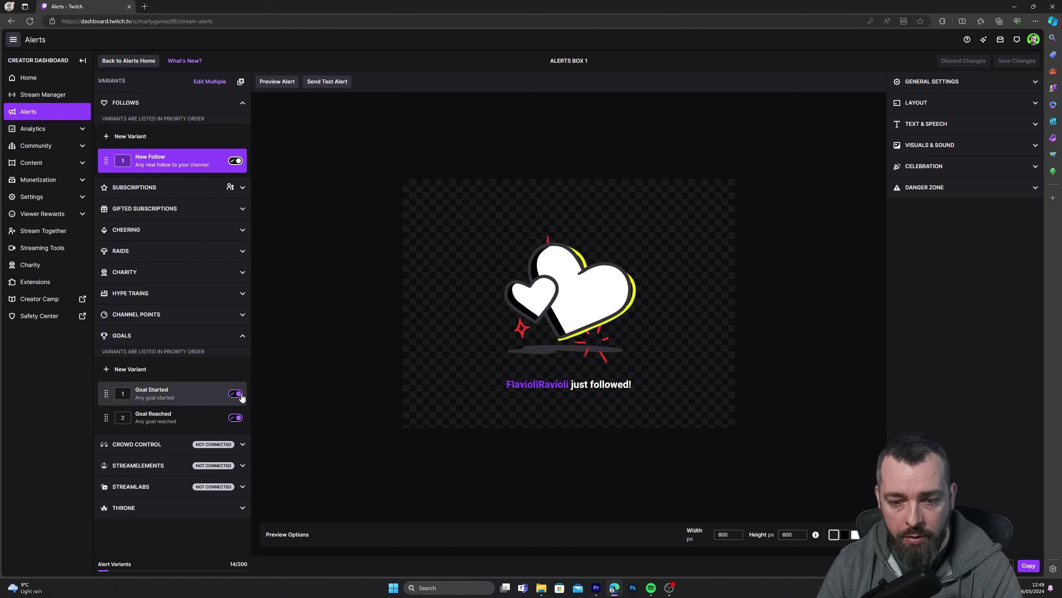
{"action": "left_click", "coordinate": [235, 394]}
{"action": "left_click", "coordinate": [235, 418]}
{"action": "left_click", "coordinate": [176, 342]}
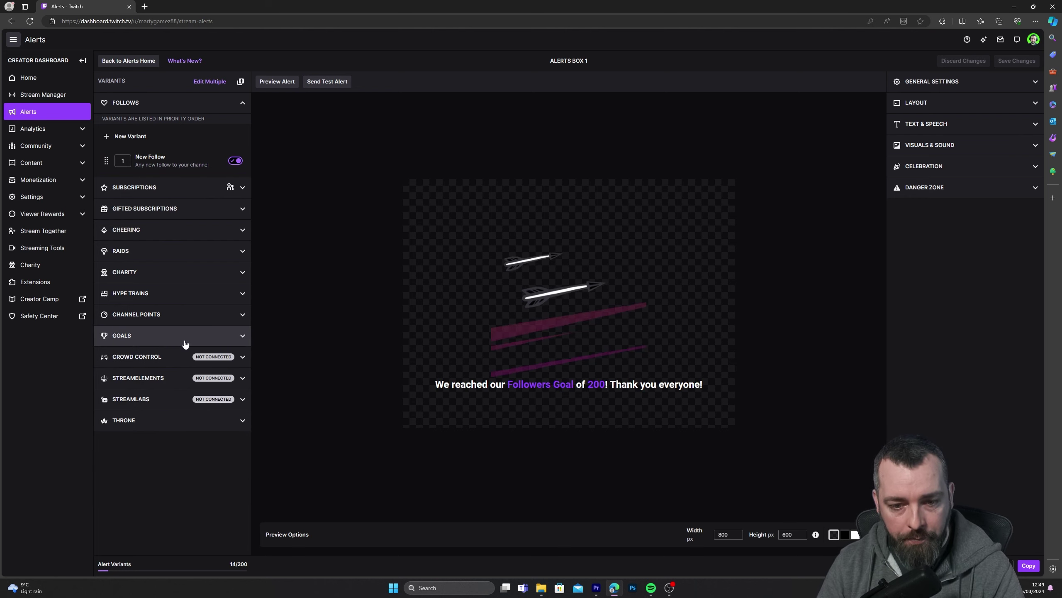
{"action": "left_click", "coordinate": [208, 315]}
{"action": "left_click", "coordinate": [241, 376]}
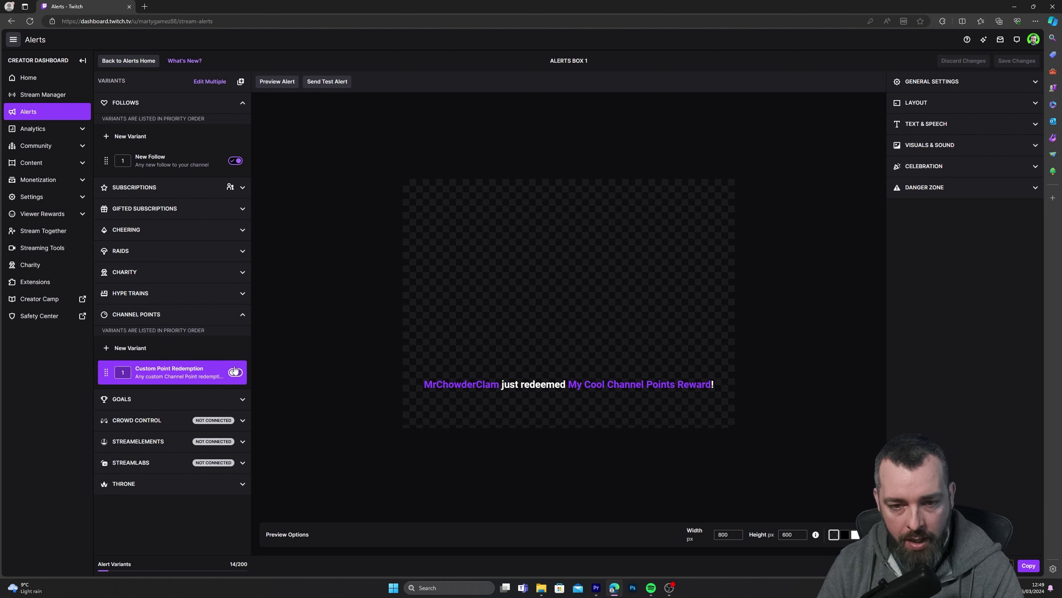
{"action": "left_click", "coordinate": [242, 314]}
{"action": "left_click", "coordinate": [202, 299]}
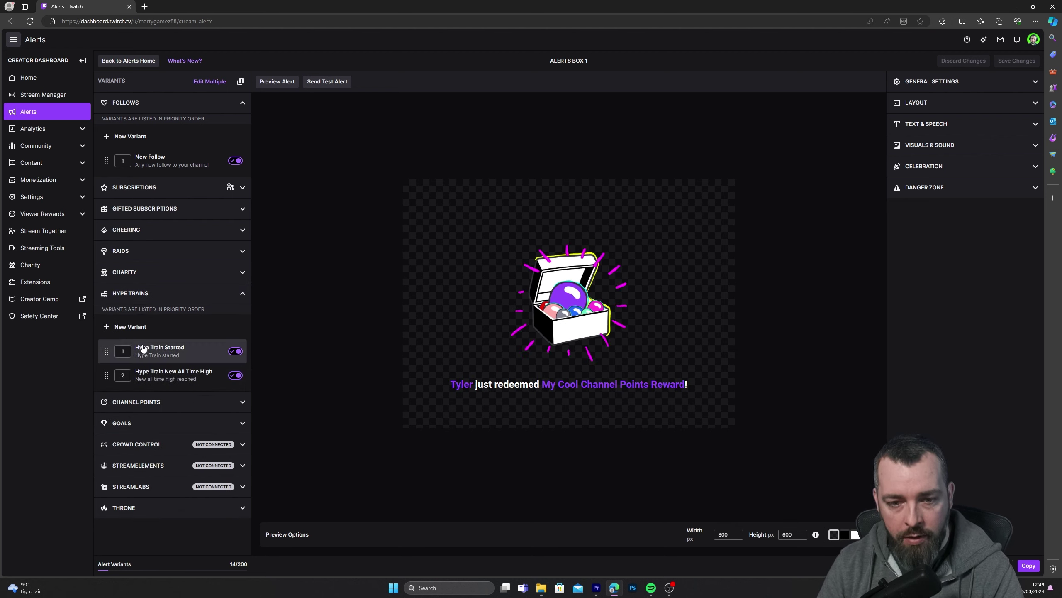
{"action": "left_click", "coordinate": [202, 352]}
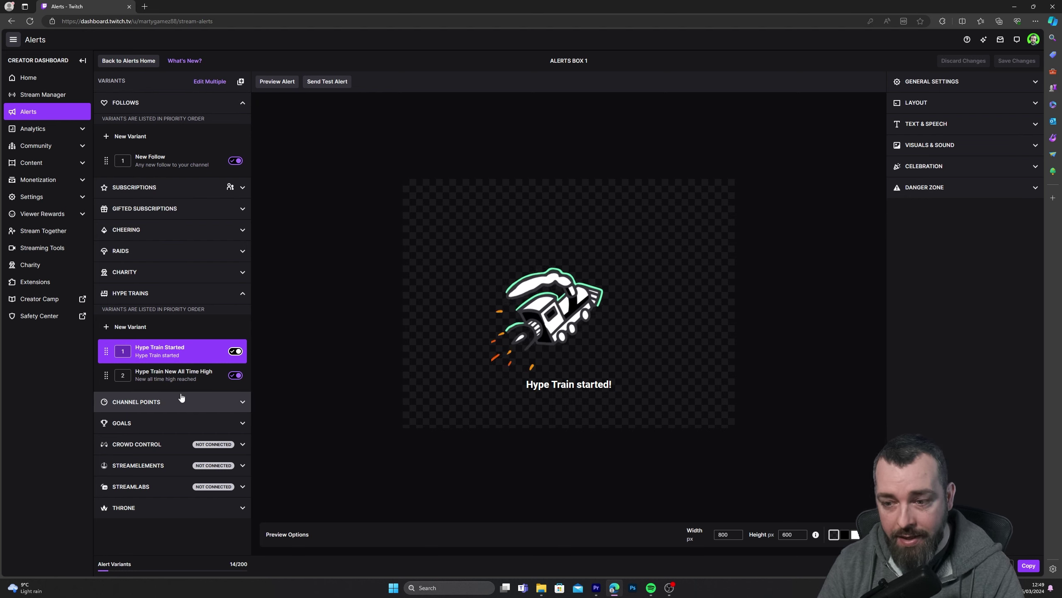
{"action": "left_click", "coordinate": [241, 293]}
{"action": "left_click", "coordinate": [242, 272]}
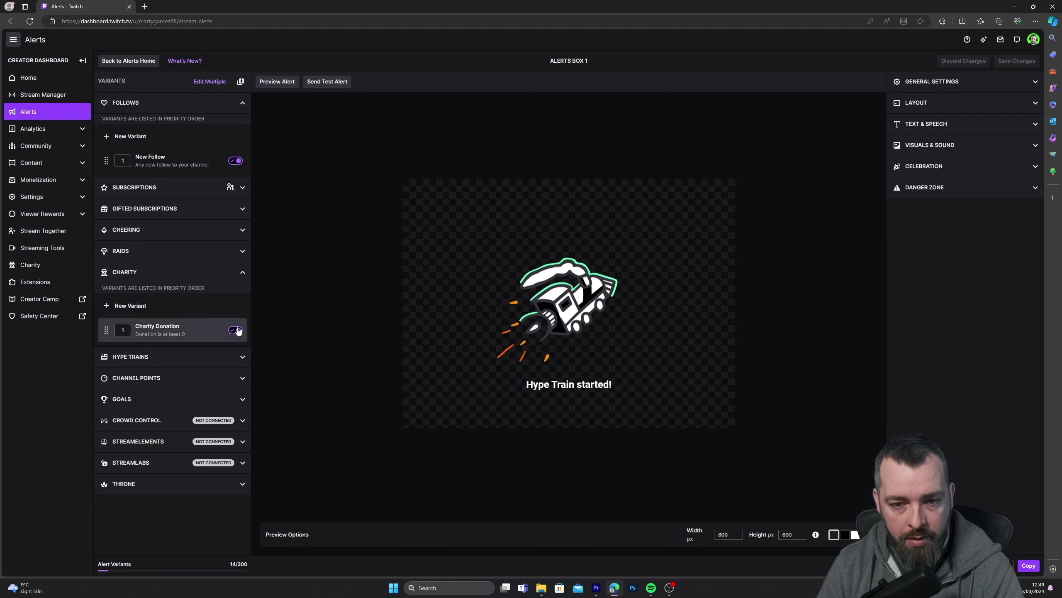
{"action": "left_click", "coordinate": [237, 331]}
{"action": "left_click", "coordinate": [242, 273]}
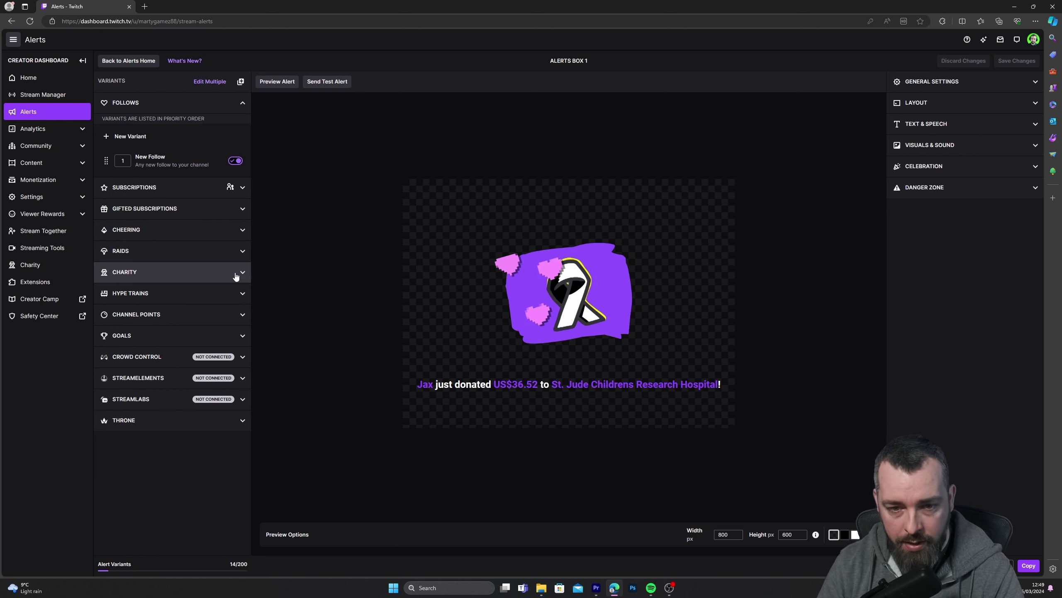
{"action": "left_click", "coordinate": [129, 251]}
{"action": "left_click", "coordinate": [154, 252]}
{"action": "left_click", "coordinate": [155, 252]}
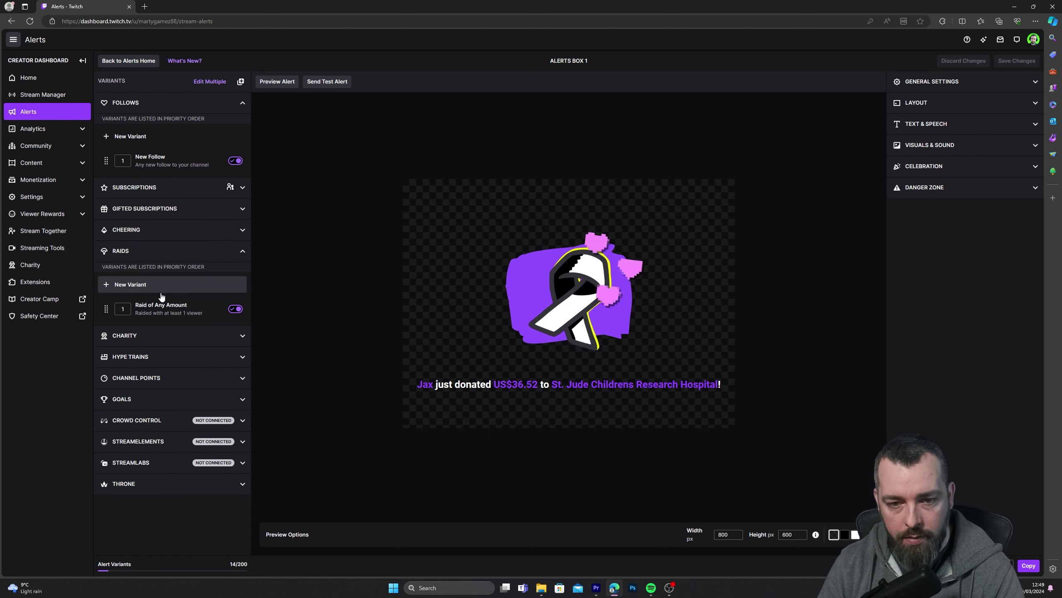
{"action": "left_click", "coordinate": [166, 312]}
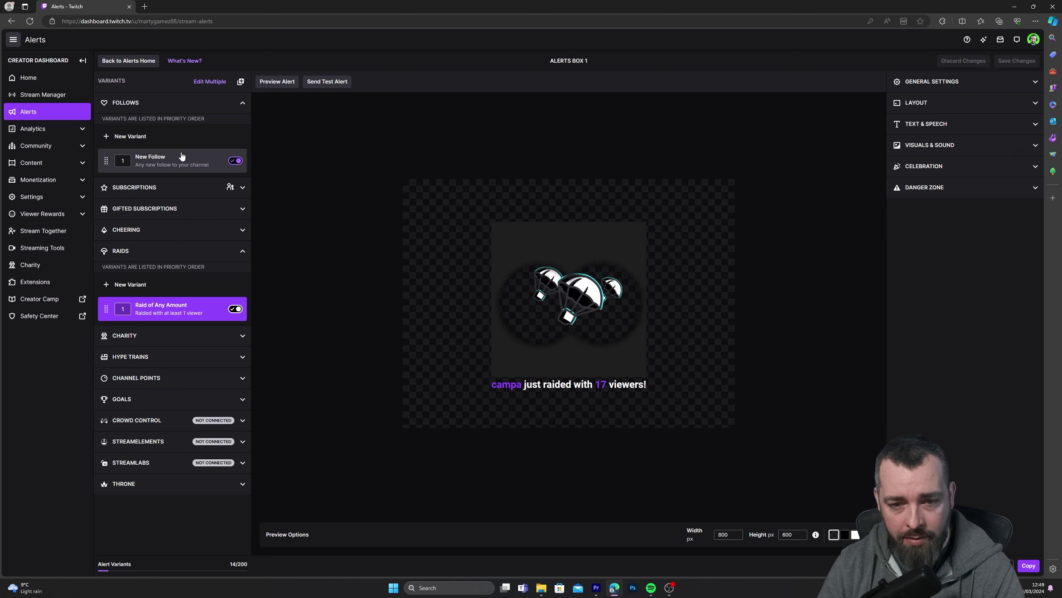
{"action": "left_click", "coordinate": [235, 252]}
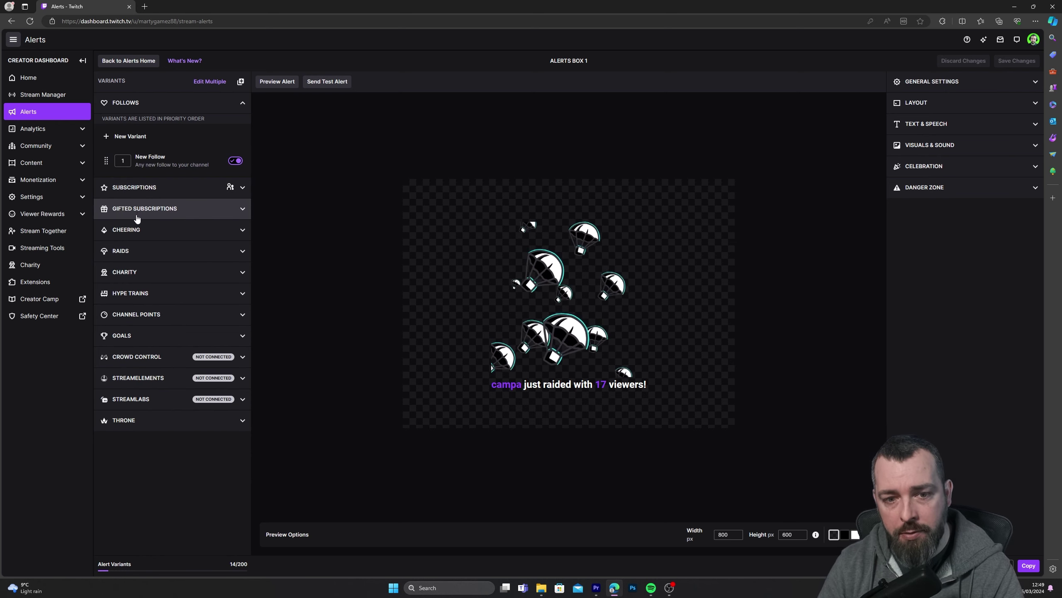
{"action": "left_click", "coordinate": [164, 165]}
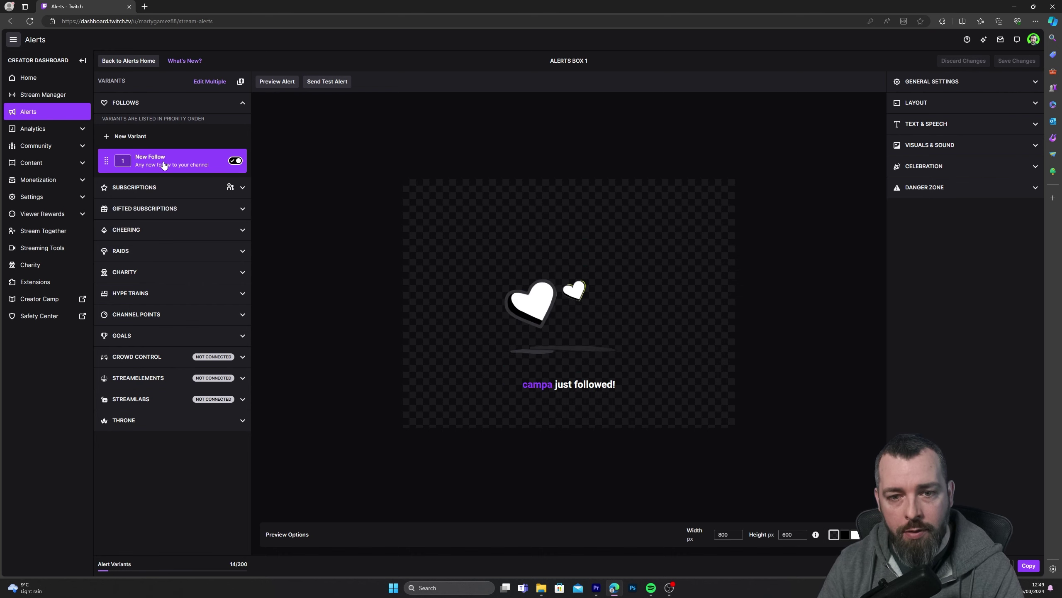
Set the Follow alert duration to 5, keeping Fade-In as the entrance animation
{"action": "left_click", "coordinate": [979, 86]}
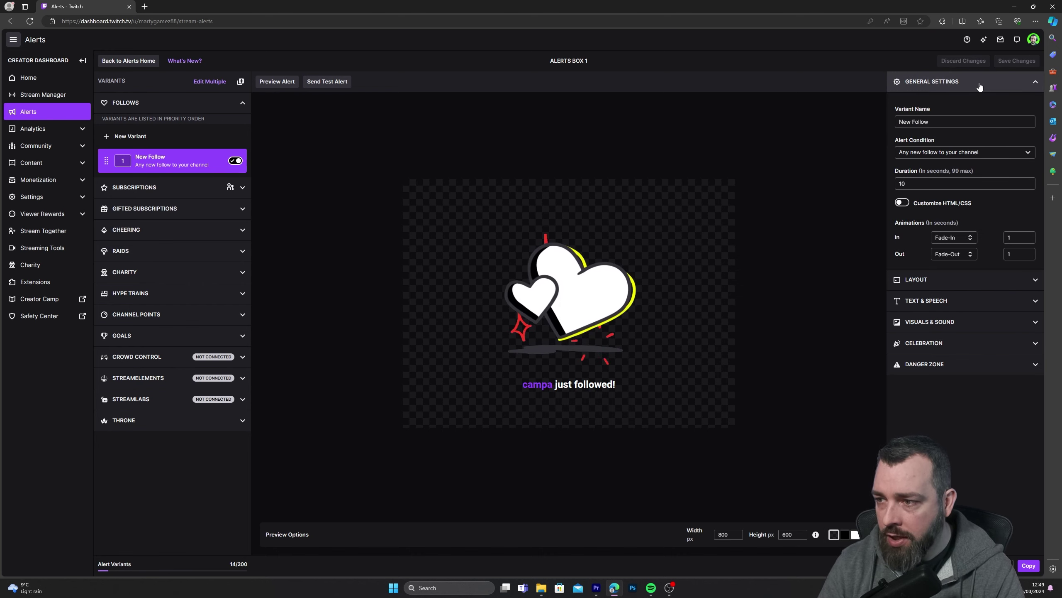
{"action": "double_click", "coordinate": [929, 183]}
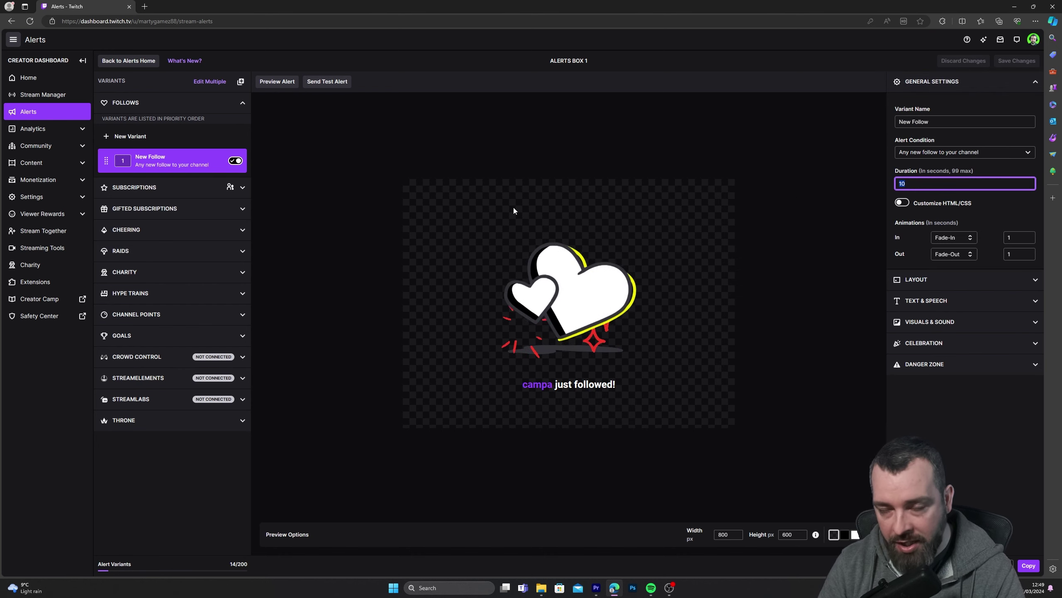
{"action": "type", "text": "5"}
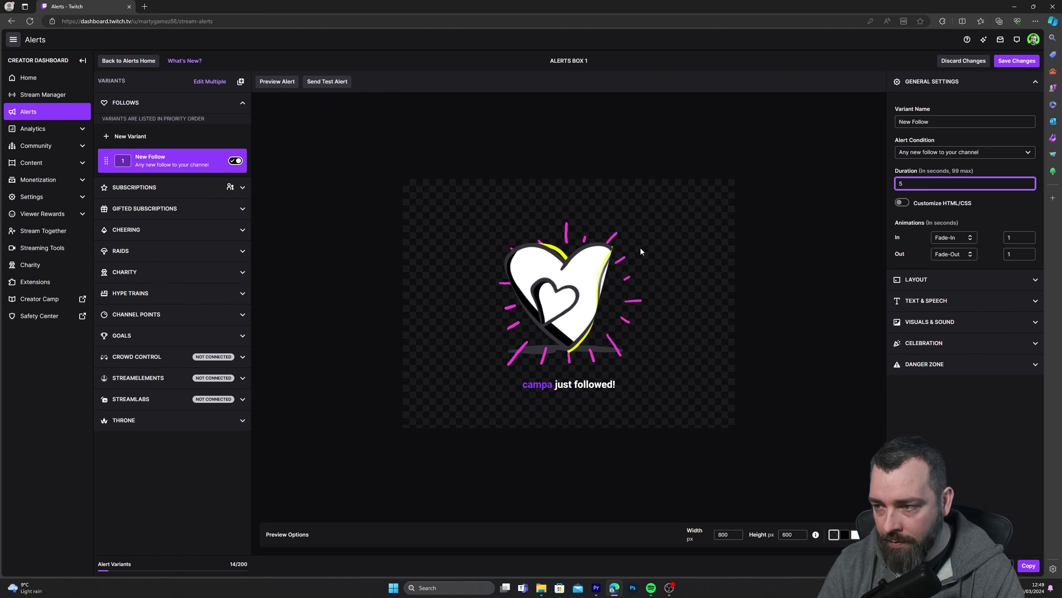
{"action": "left_click", "coordinate": [946, 238]}
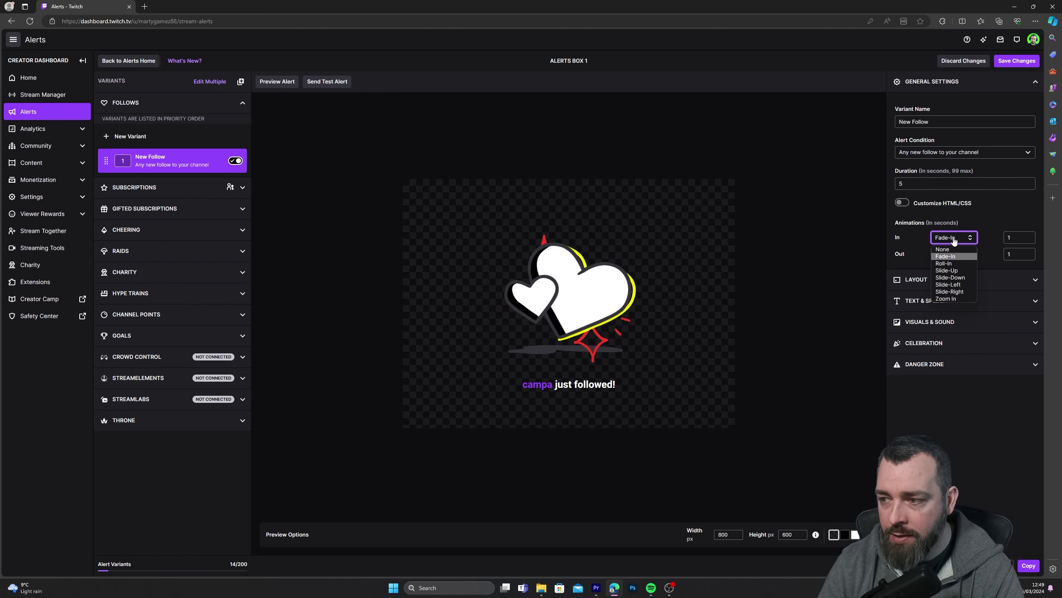
{"action": "left_click", "coordinate": [920, 280]}
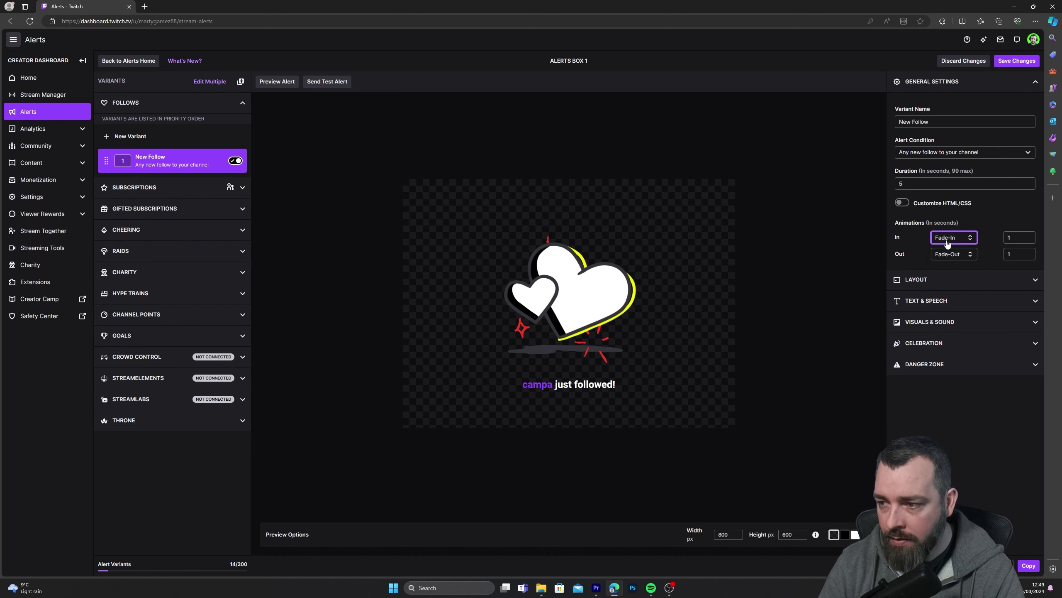
Switch the Follow alert to a text-only layout with green #37FF00 accent colour
{"action": "left_click", "coordinate": [937, 279]}
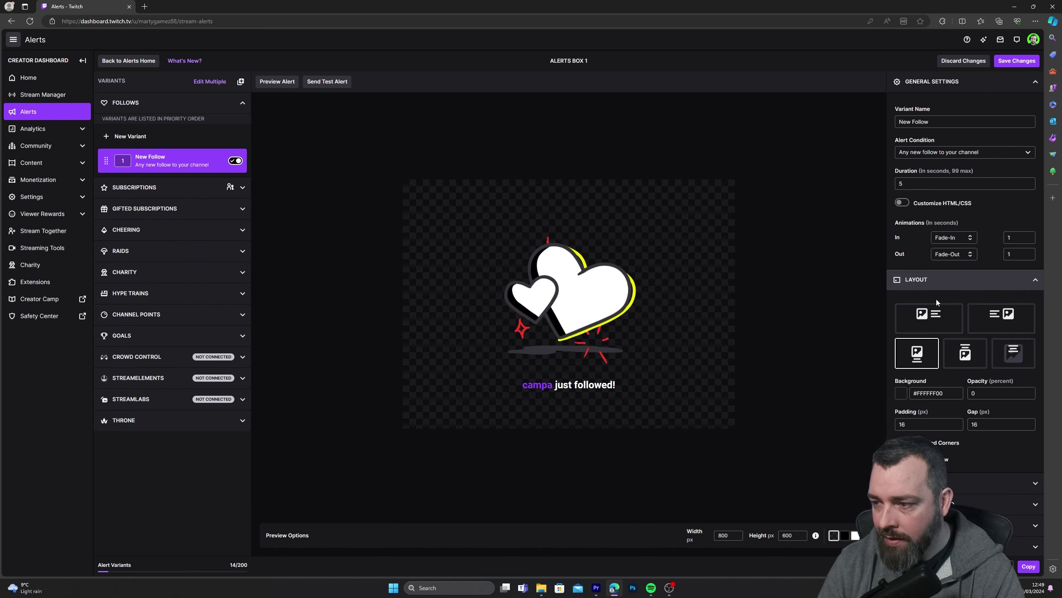
{"action": "left_click", "coordinate": [1017, 359]}
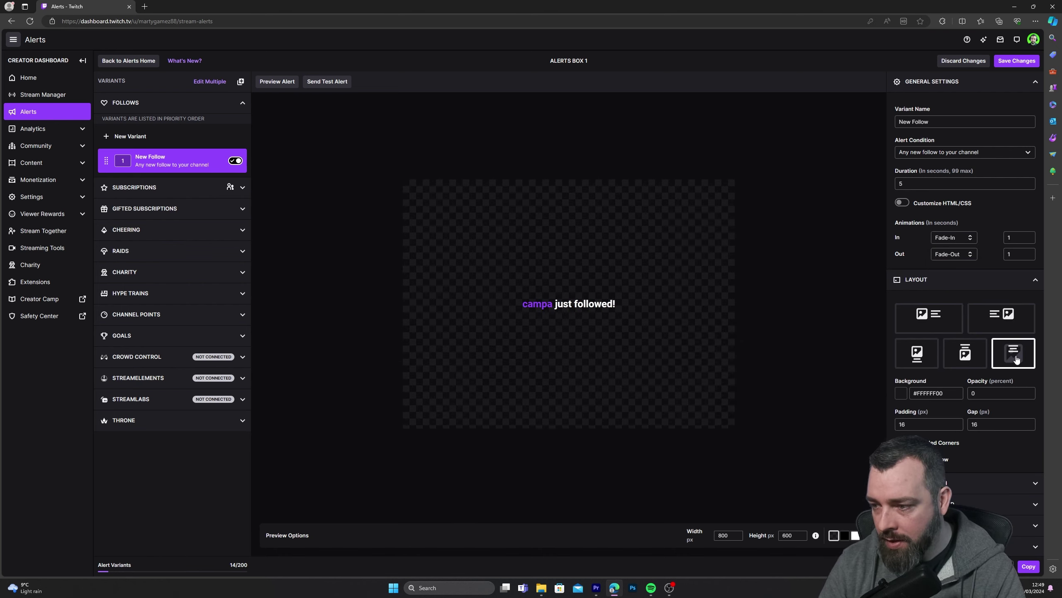
{"action": "scroll", "coordinate": [930, 353], "scroll_direction": "down", "scroll_amount": 1}
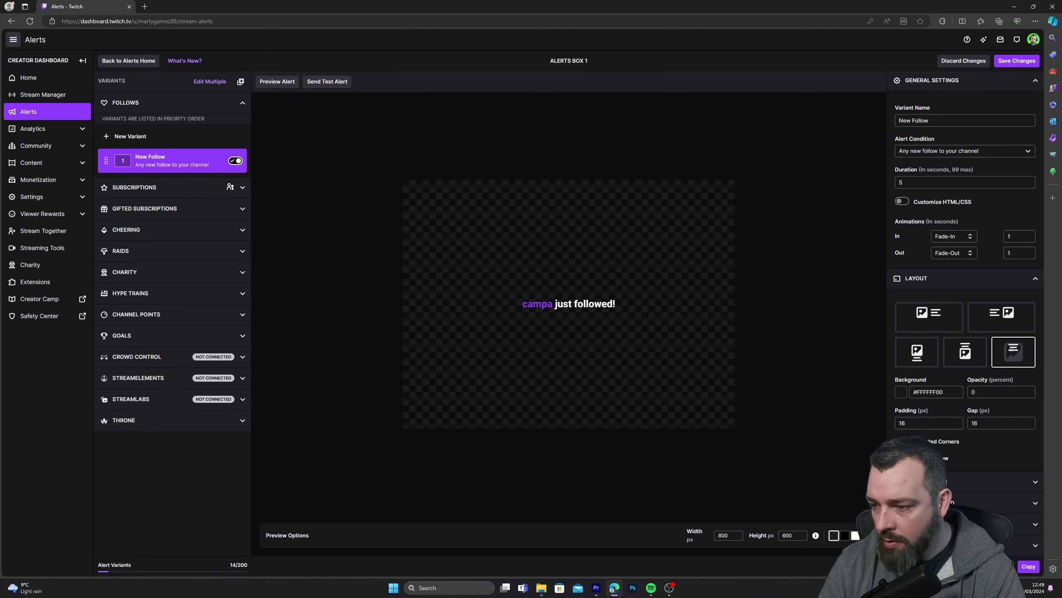
{"action": "scroll", "coordinate": [956, 424], "scroll_direction": "down", "scroll_amount": 5}
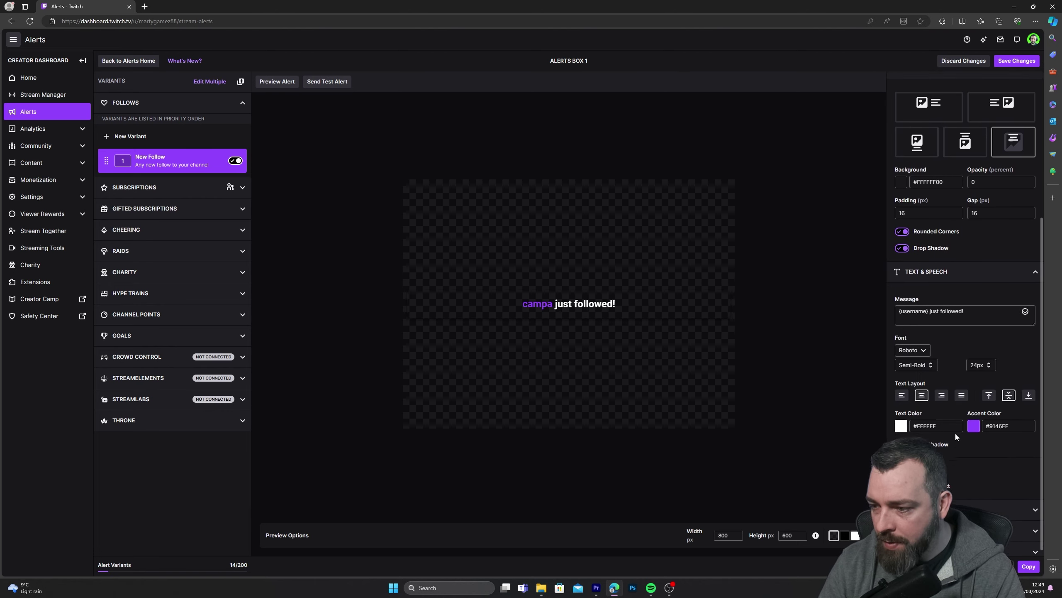
{"action": "left_click", "coordinate": [973, 419]}
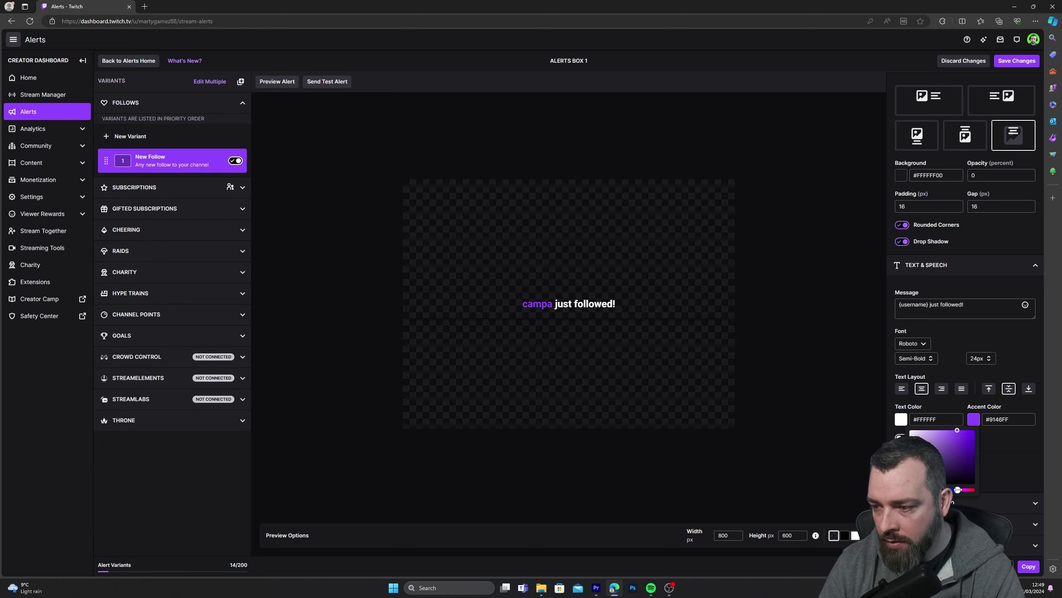
{"action": "left_click_drag", "start_coordinate": [958, 489], "coordinate": [933, 489]}
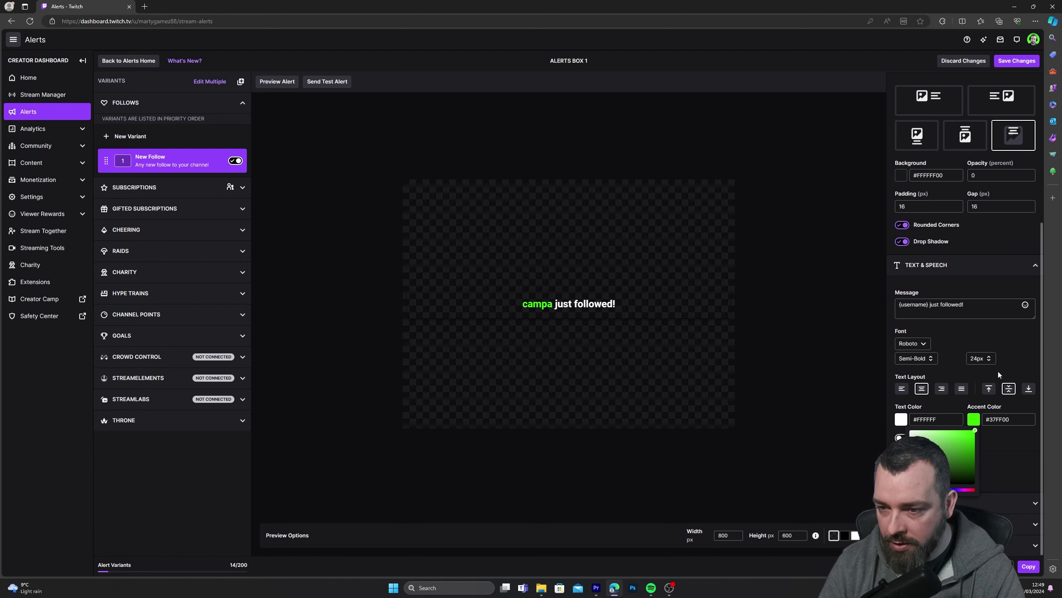
{"action": "left_click", "coordinate": [999, 443]}
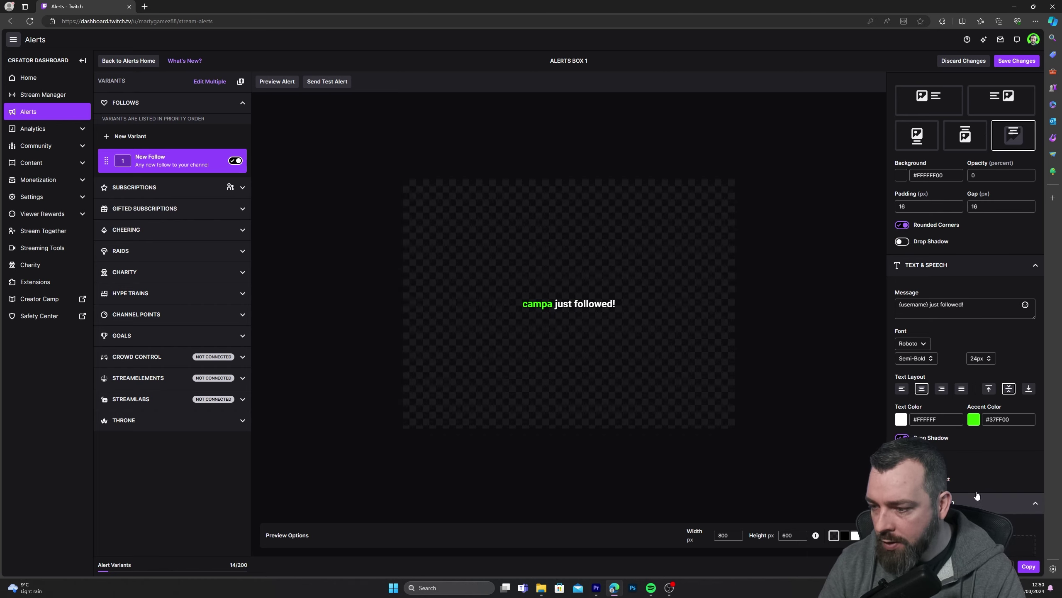
{"action": "scroll", "coordinate": [977, 495], "scroll_direction": "down", "scroll_amount": 5}
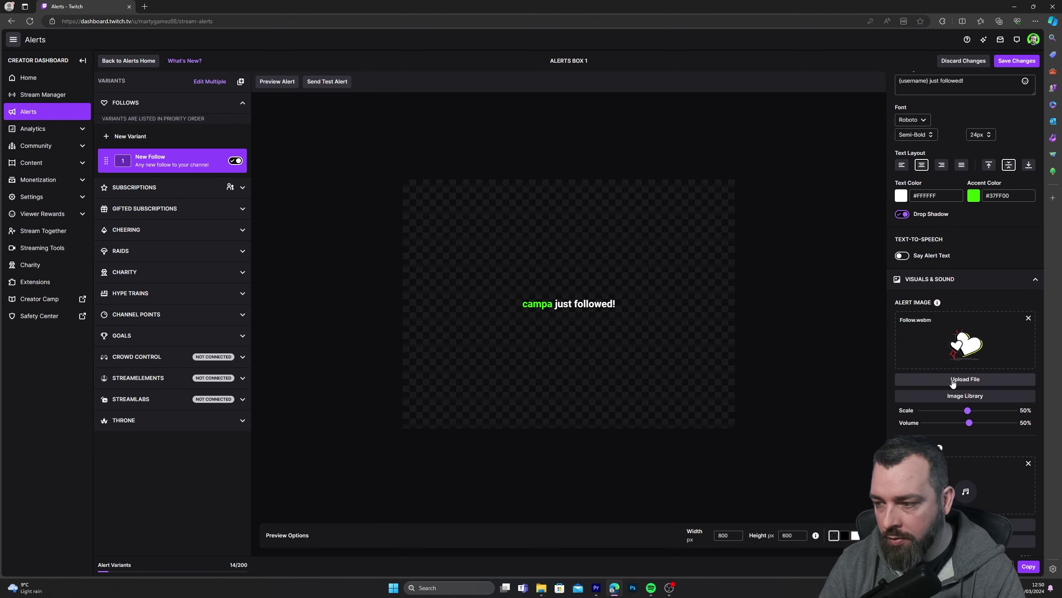
Upload Yellow-Short-Fireworks.webm as the Follow alert image, leaving the tense.wav sound unchanged
{"action": "left_click", "coordinate": [954, 380]}
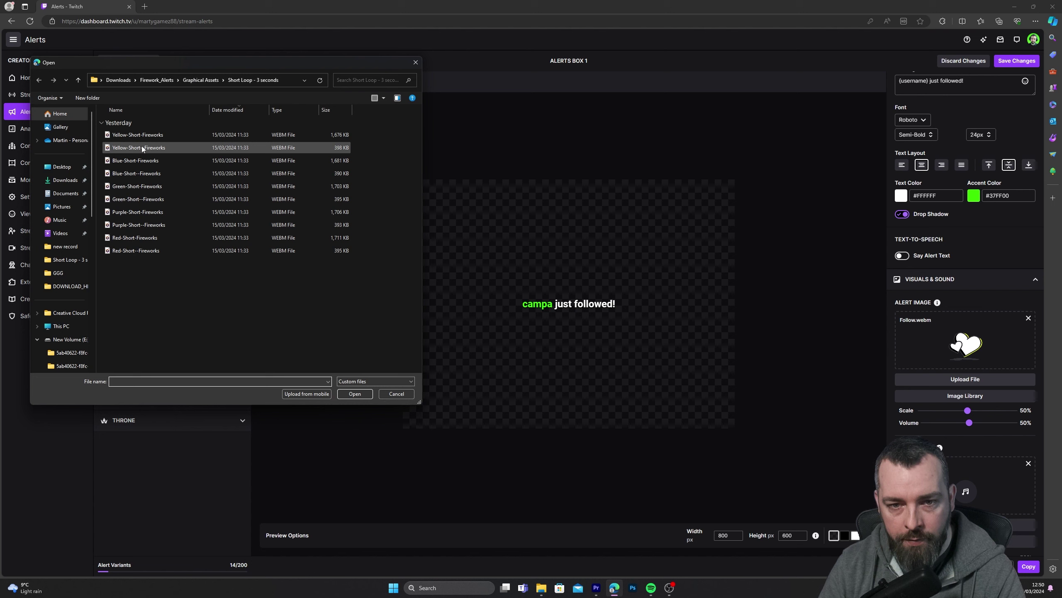
{"action": "left_click", "coordinate": [139, 135]}
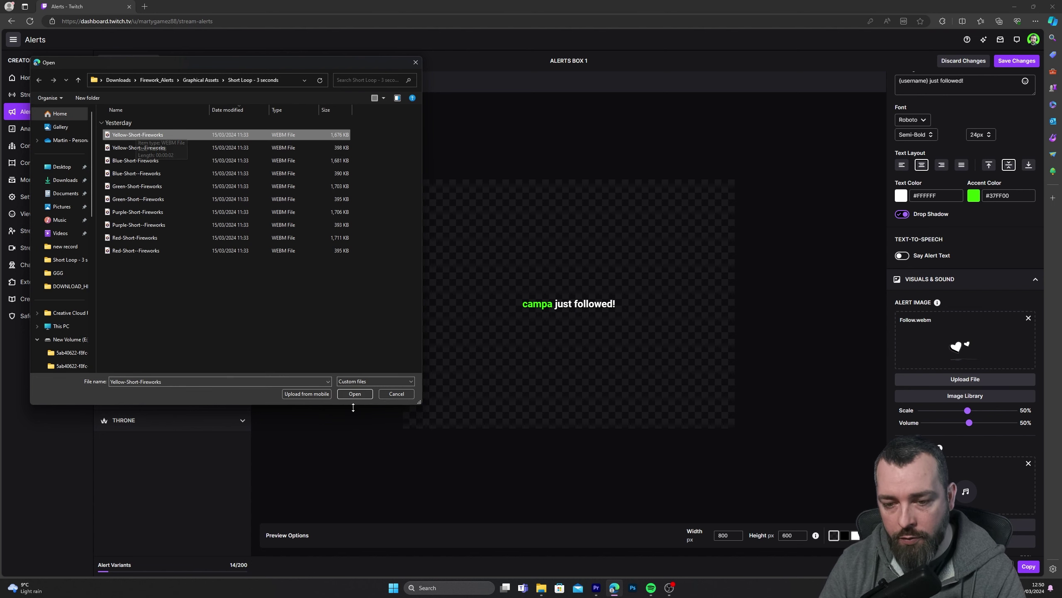
{"action": "left_click", "coordinate": [355, 394]}
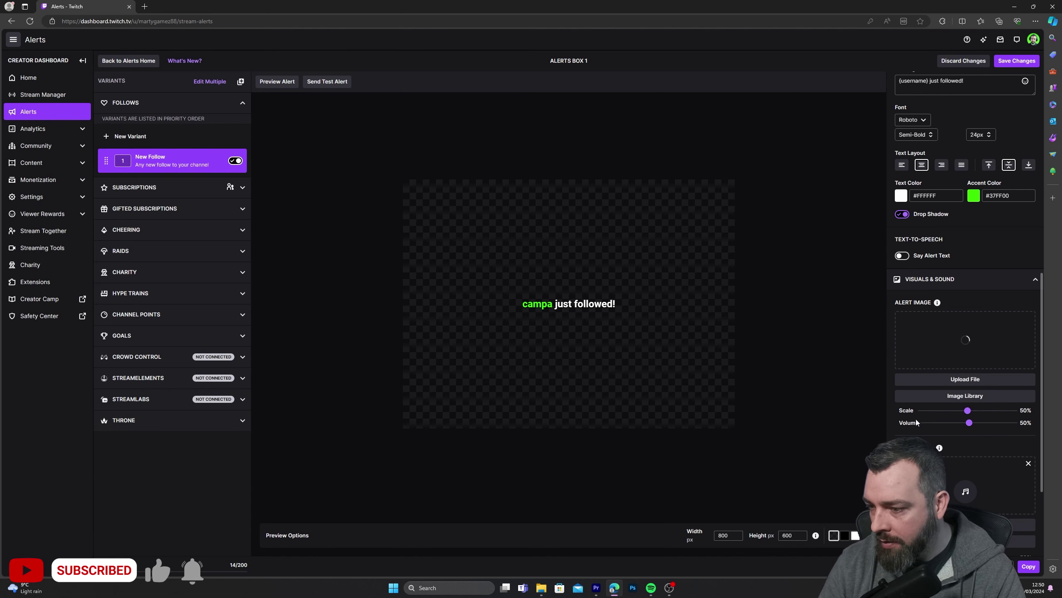
{"action": "scroll", "coordinate": [936, 433], "scroll_direction": "down", "scroll_amount": 3}
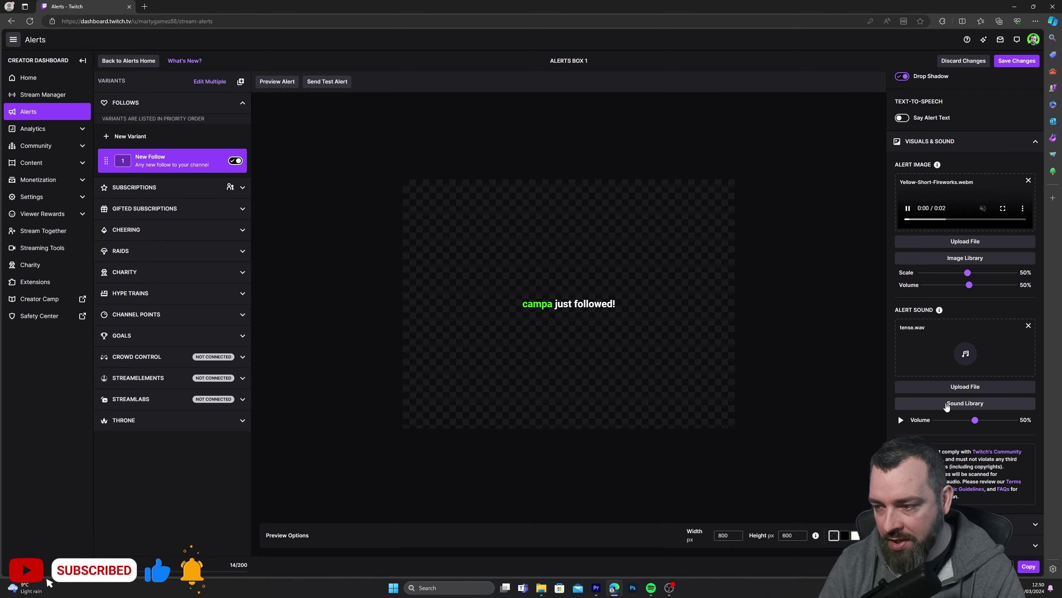
{"action": "left_click", "coordinate": [948, 405]}
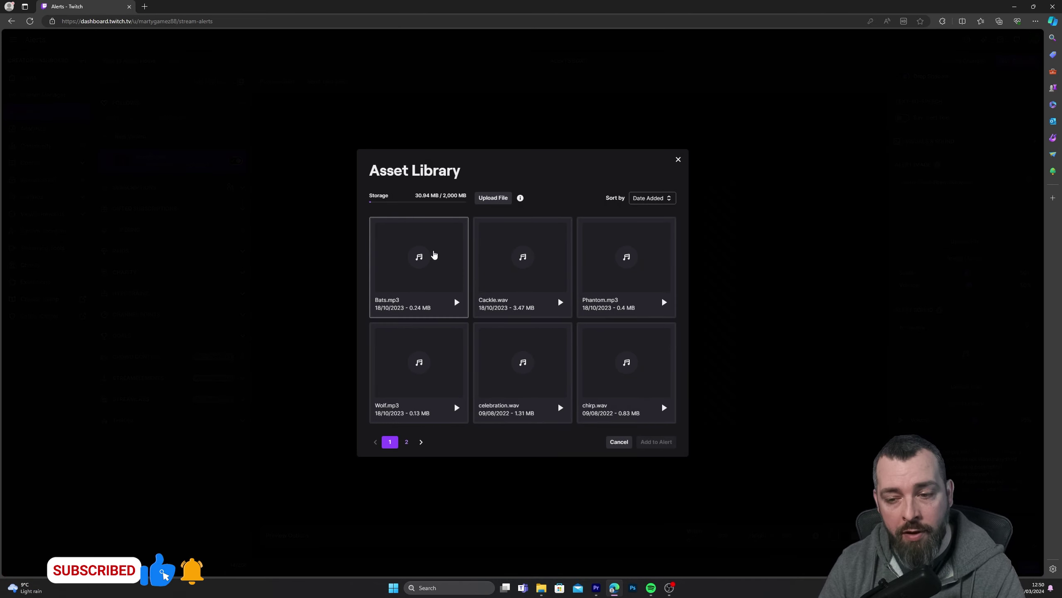
{"action": "left_click", "coordinate": [679, 160]}
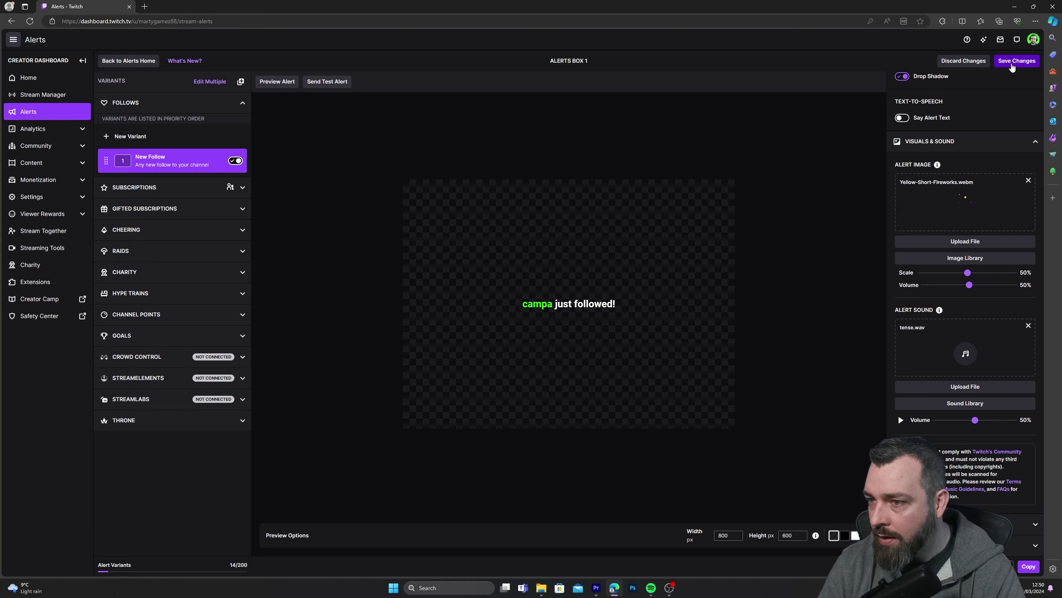
Save and preview the fireworks Follow alert, then expand Subscriptions and select the #37FF00 accent value
{"action": "left_click", "coordinate": [1016, 61]}
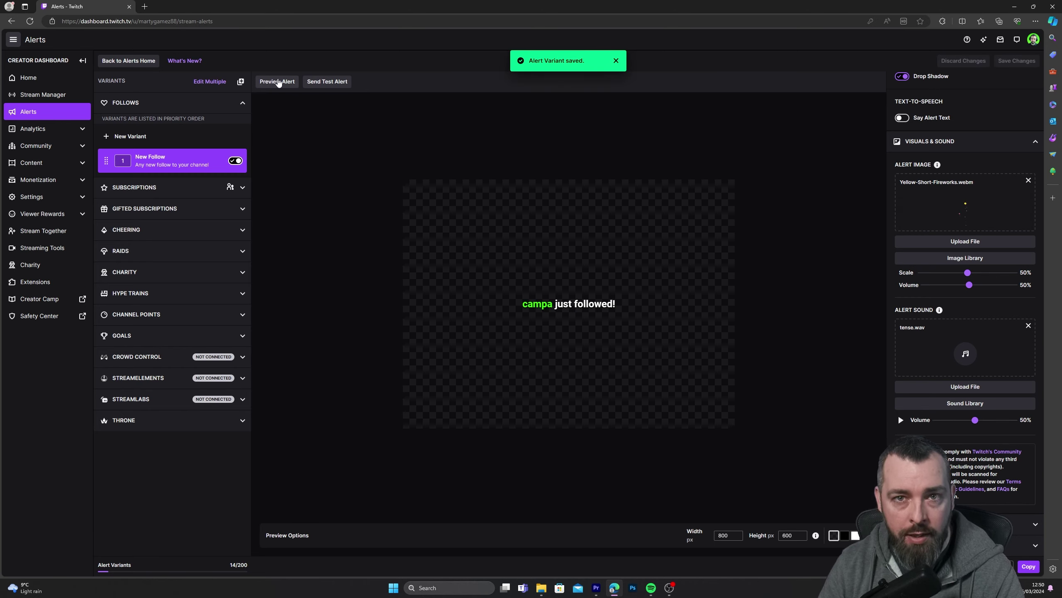
{"action": "left_click", "coordinate": [278, 82]}
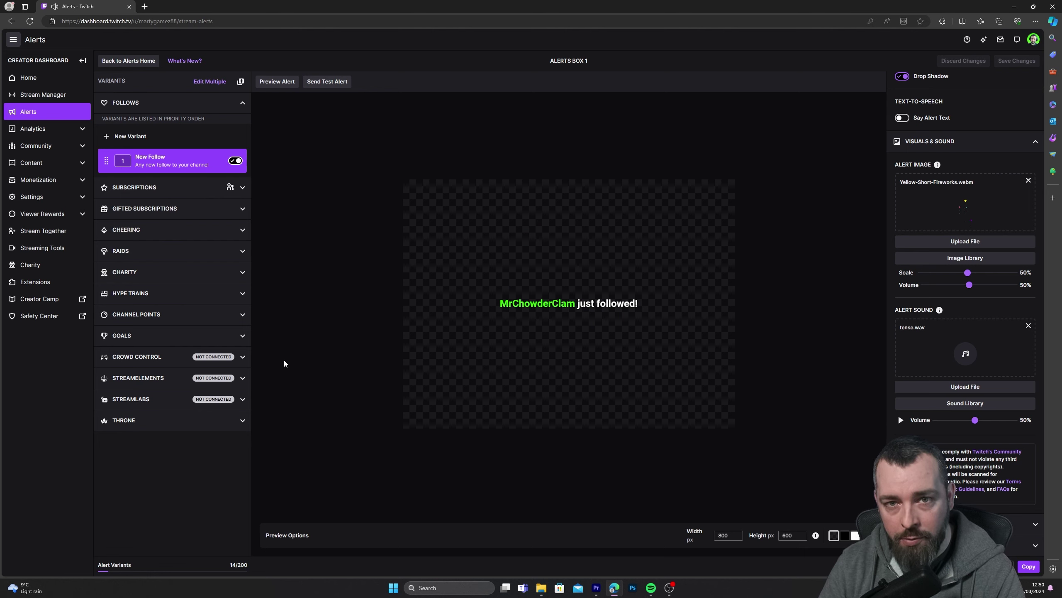
{"action": "left_click", "coordinate": [164, 192]}
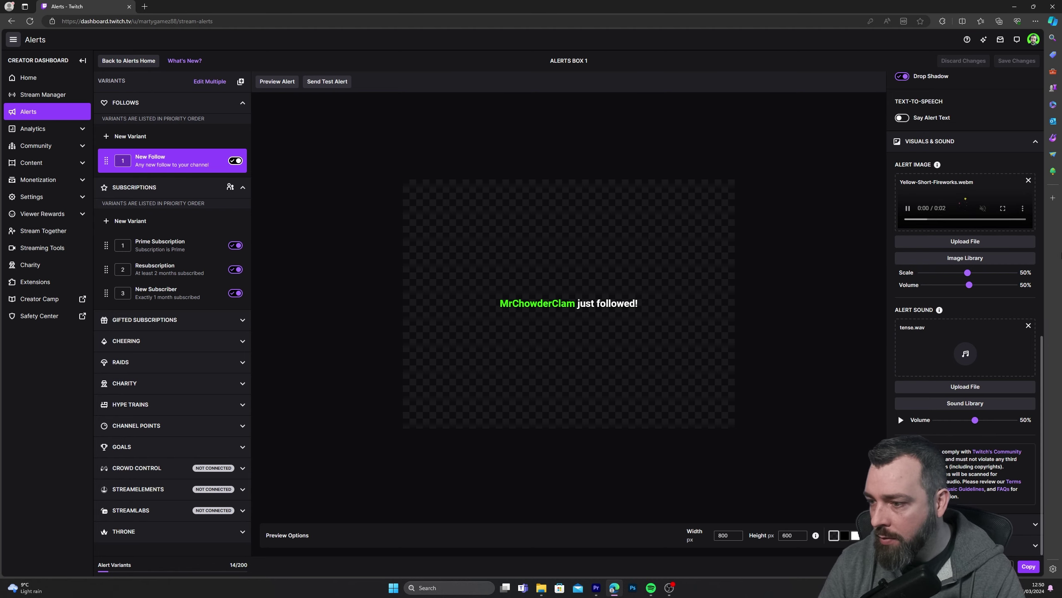
{"action": "scroll", "coordinate": [1012, 337], "scroll_direction": "up", "scroll_amount": 8}
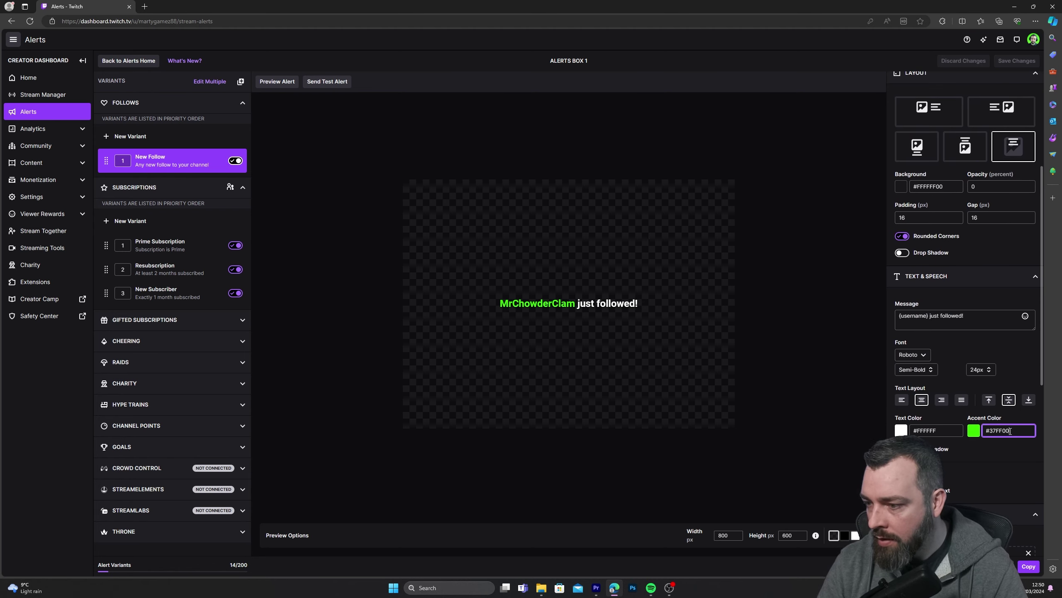
{"action": "left_click_drag", "start_coordinate": [1011, 431], "coordinate": [772, 440]}
{"action": "key", "text": "ctrl+c"}
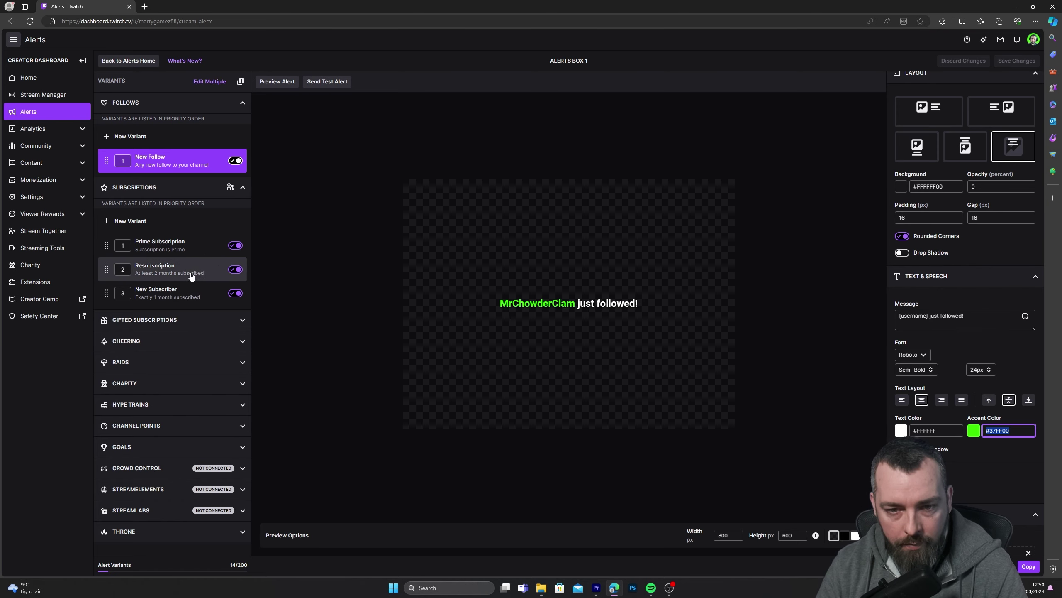
Give the Prime Subscription alert a duration of 5 and a text-only layout
{"action": "left_click", "coordinate": [159, 246]}
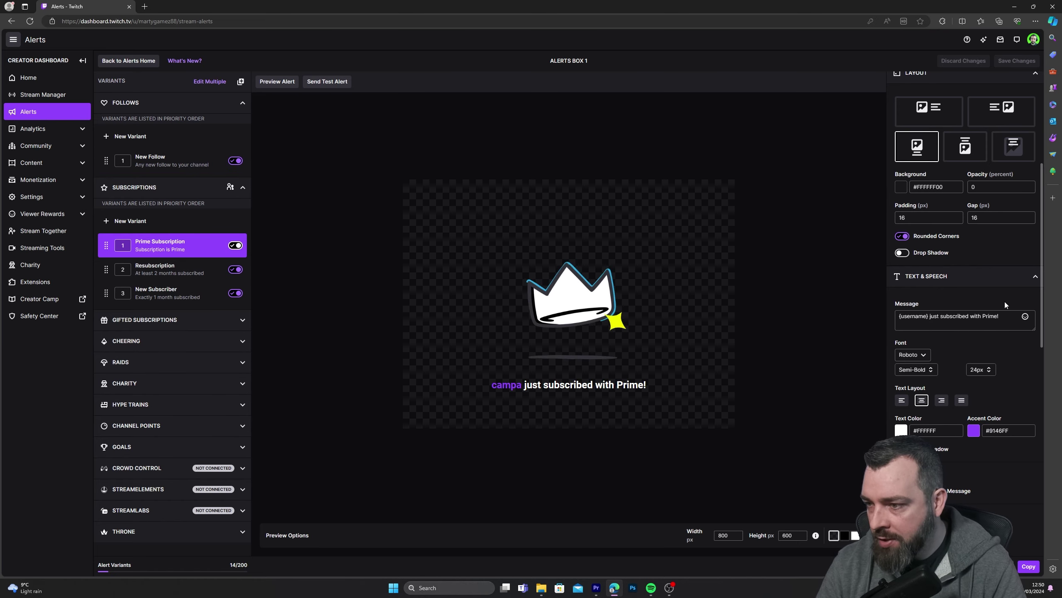
{"action": "scroll", "coordinate": [982, 210], "scroll_direction": "up", "scroll_amount": 5}
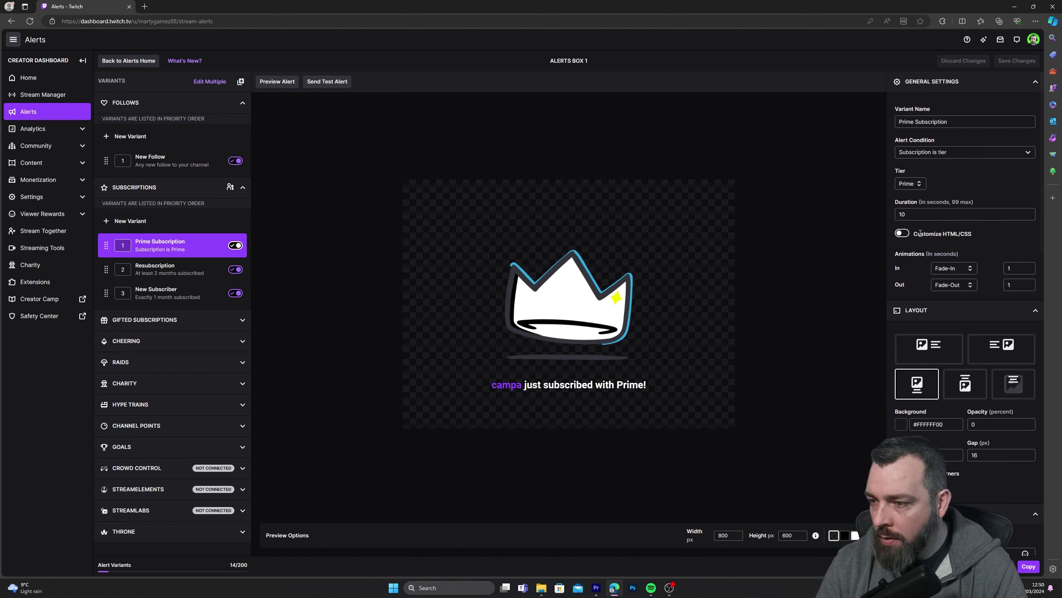
{"action": "left_click_drag", "start_coordinate": [946, 225], "coordinate": [878, 201]}
{"action": "left_click", "coordinate": [946, 214]}
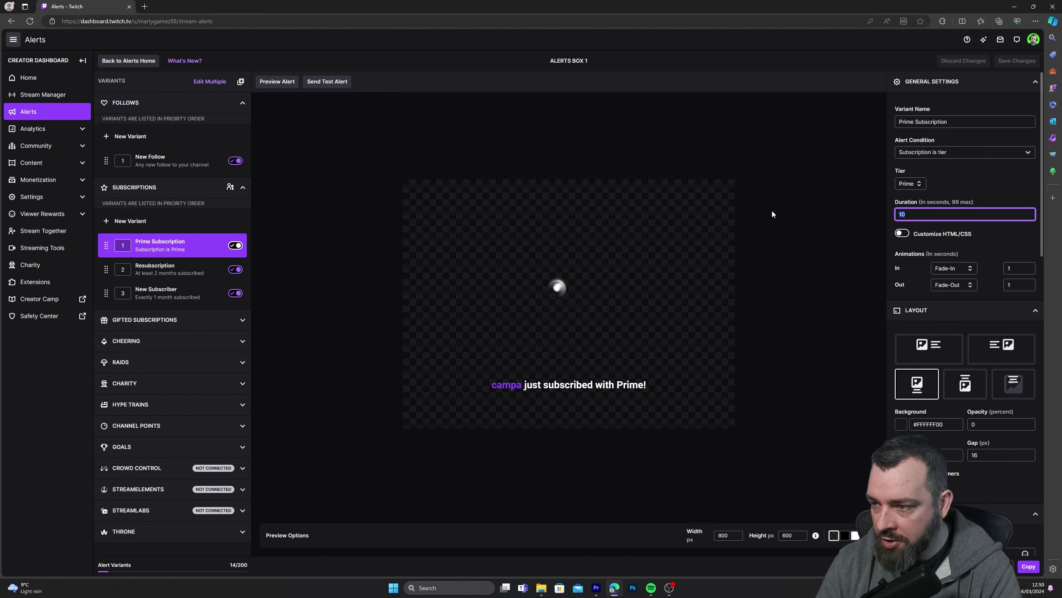
{"action": "key", "text": "BackSpace"}
{"action": "key", "text": "BackSpace"}
{"action": "type", "text": "5"}
{"action": "scroll", "coordinate": [914, 262], "scroll_direction": "down", "scroll_amount": 2}
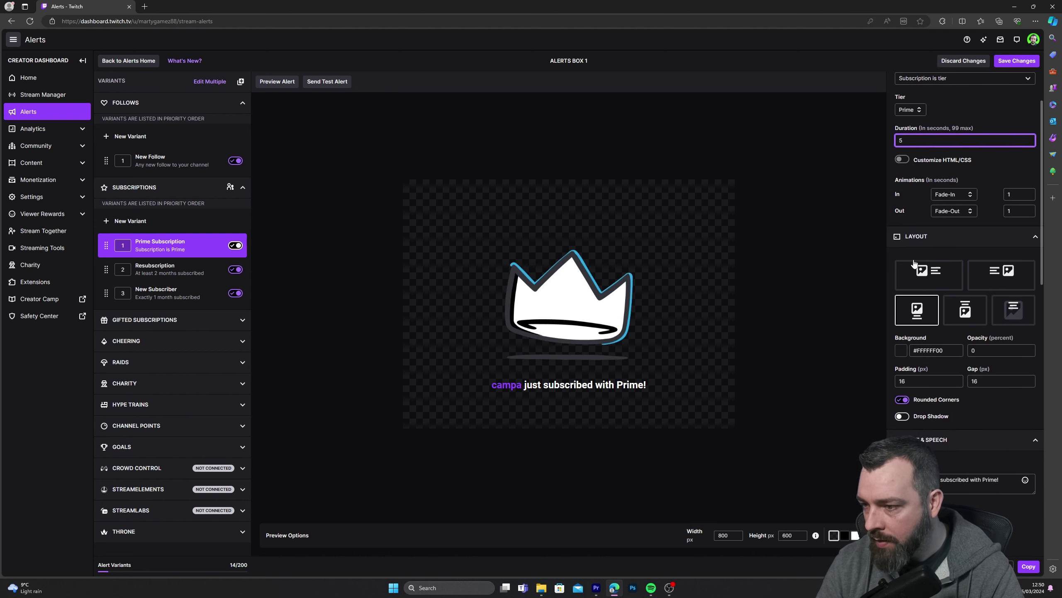
{"action": "left_click", "coordinate": [1014, 309]}
Paste #37FF00 as the Prime Subscription accent colour
{"action": "scroll", "coordinate": [958, 313], "scroll_direction": "down", "scroll_amount": 4}
{"action": "scroll", "coordinate": [956, 315], "scroll_direction": "down", "scroll_amount": 5}
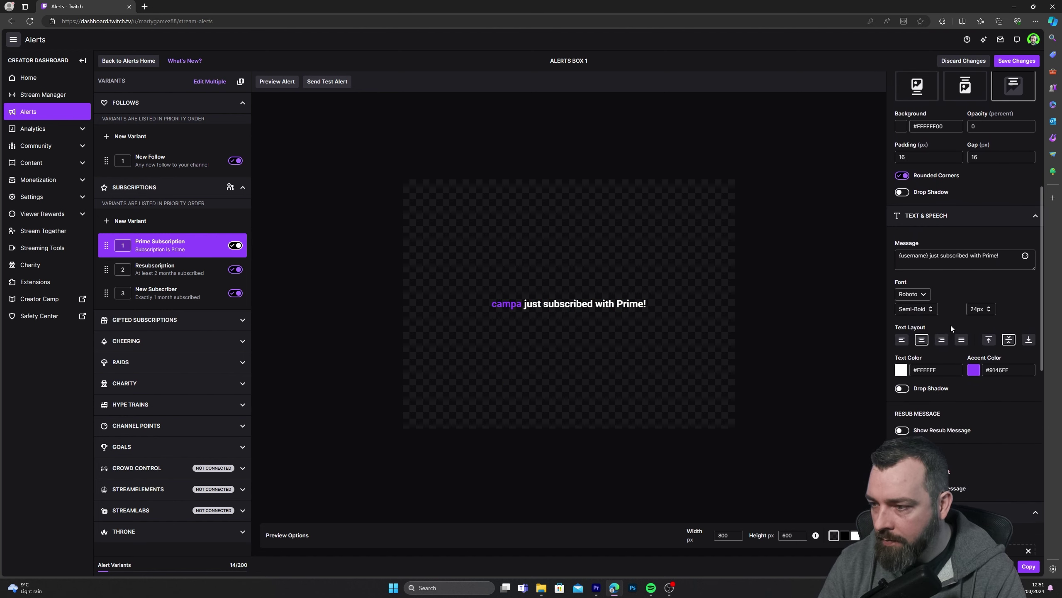
{"action": "left_click", "coordinate": [974, 221]}
{"action": "triple_click", "coordinate": [1008, 221]}
{"action": "key", "text": "ctrl+v"}
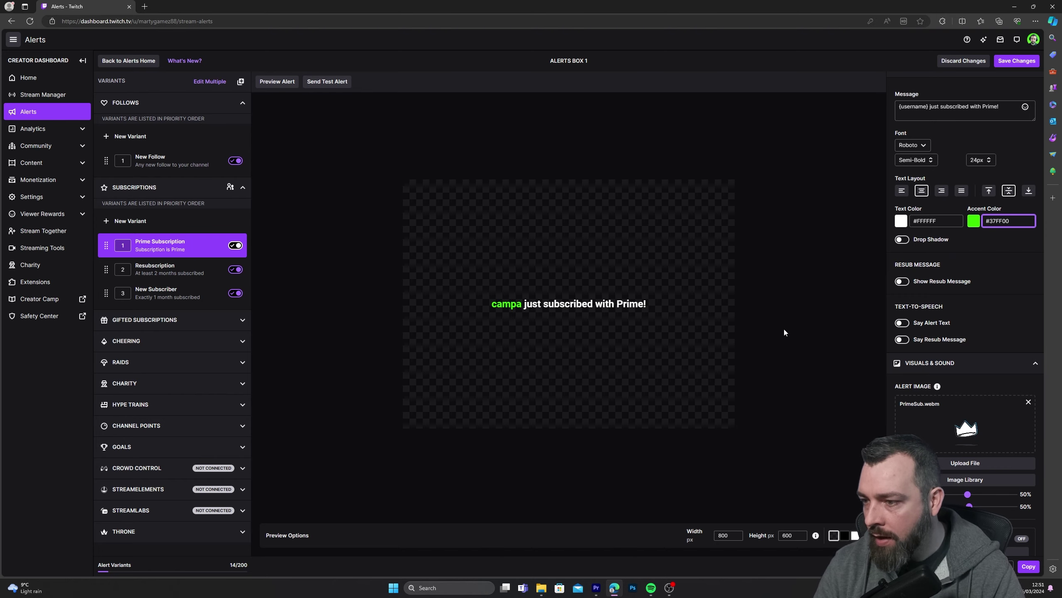
Upload Blue-Short-Fireworks.webm as the Prime Subscription alert image and save the changes
{"action": "scroll", "coordinate": [979, 401], "scroll_direction": "down", "scroll_amount": 2}
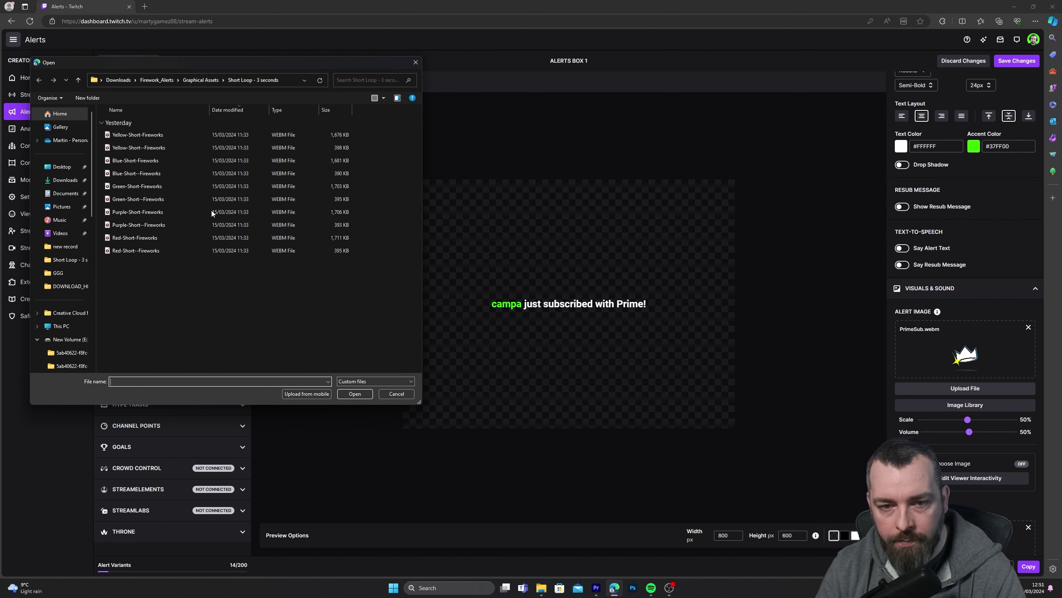
{"action": "left_click", "coordinate": [144, 158]}
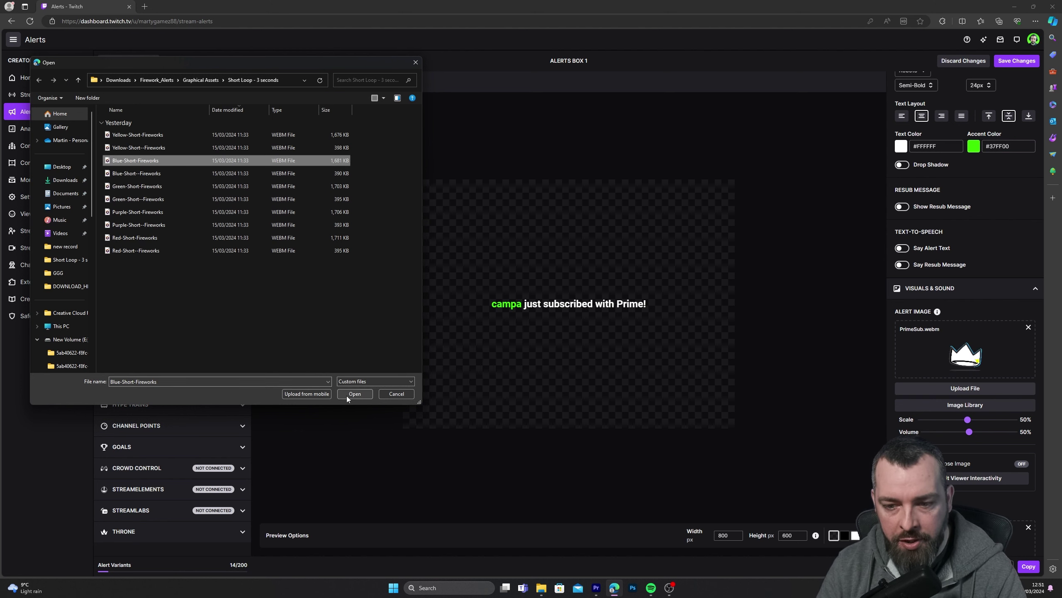
{"action": "left_click", "coordinate": [347, 394]}
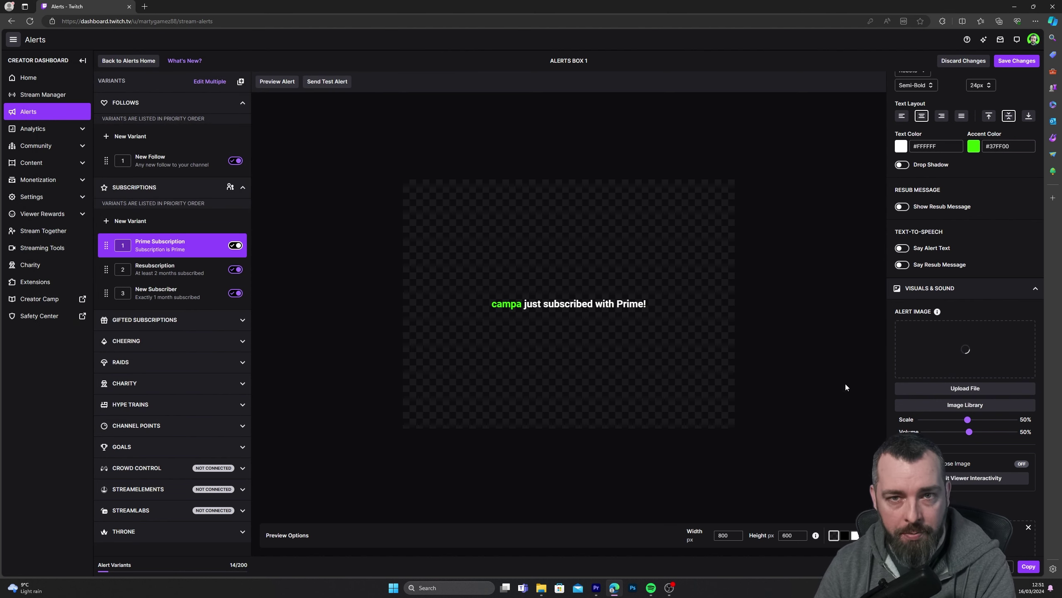
{"action": "scroll", "coordinate": [1006, 395], "scroll_direction": "down", "scroll_amount": 3}
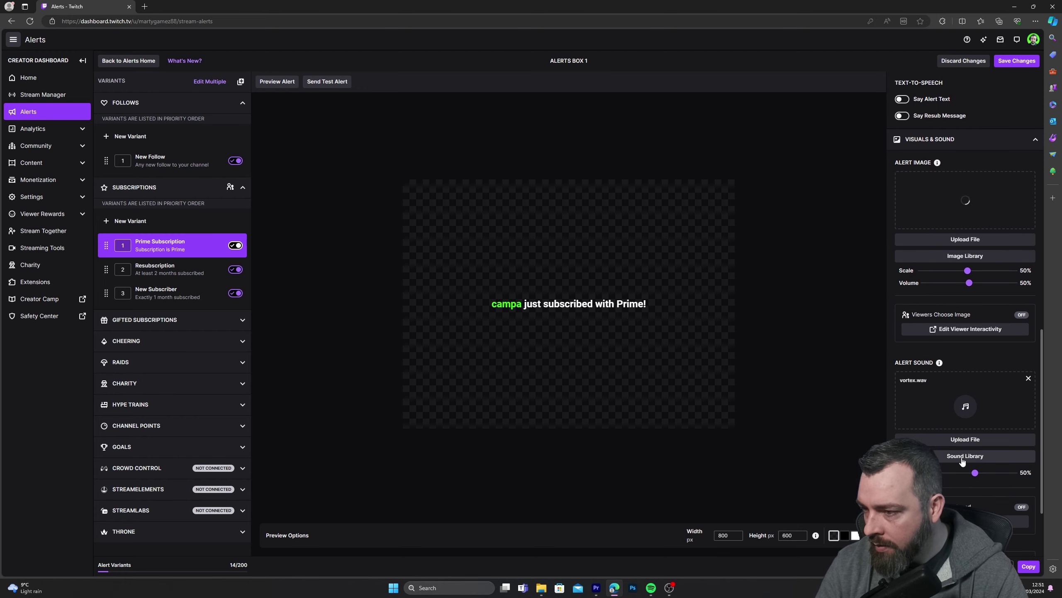
{"action": "scroll", "coordinate": [961, 460], "scroll_direction": "up", "scroll_amount": 5}
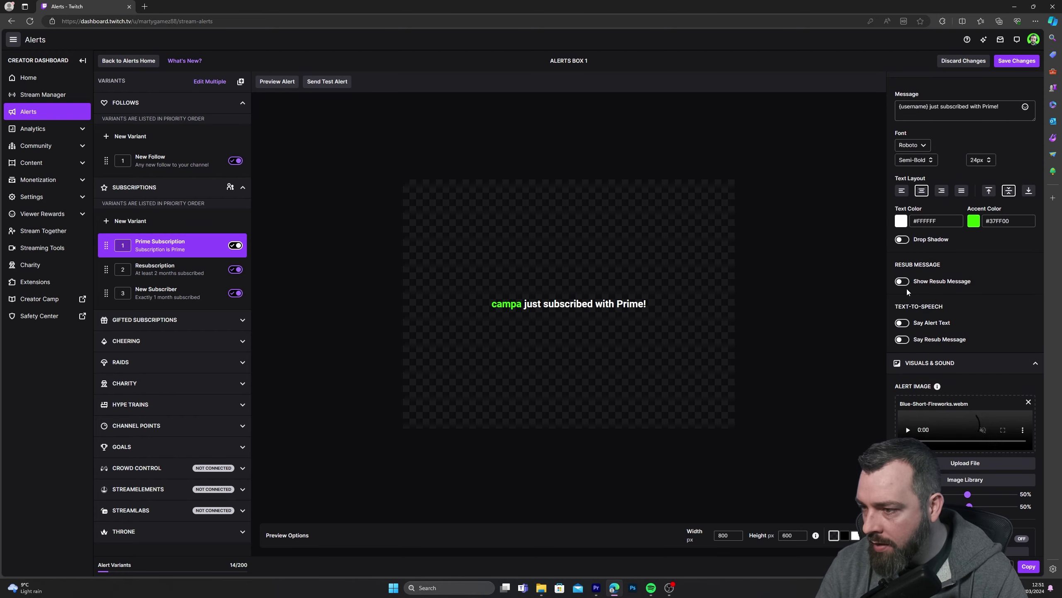
{"action": "scroll", "coordinate": [997, 417], "scroll_direction": "down", "scroll_amount": 5}
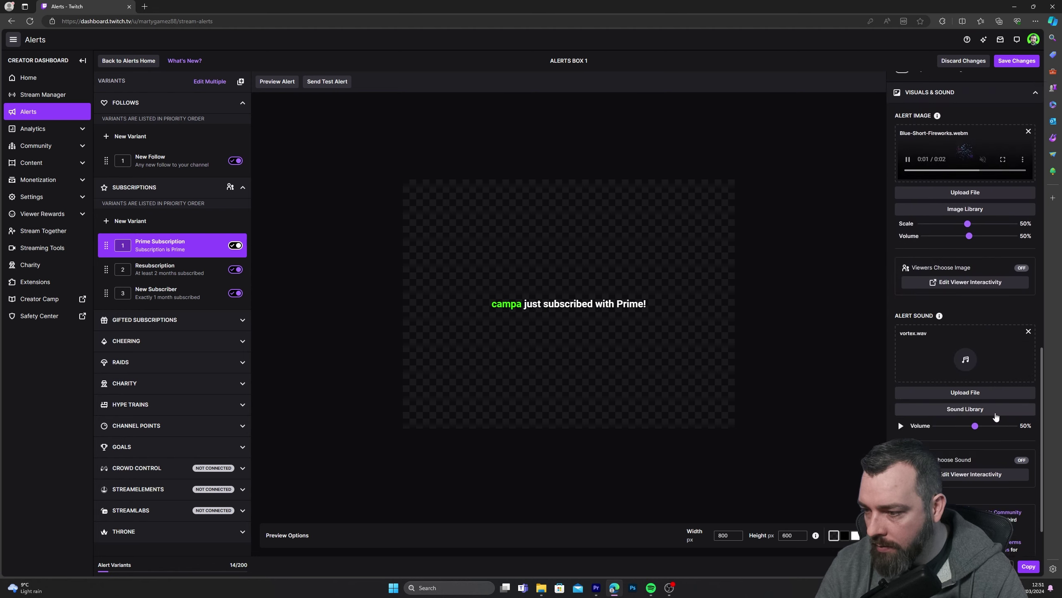
{"action": "scroll", "coordinate": [996, 414], "scroll_direction": "down", "scroll_amount": 1}
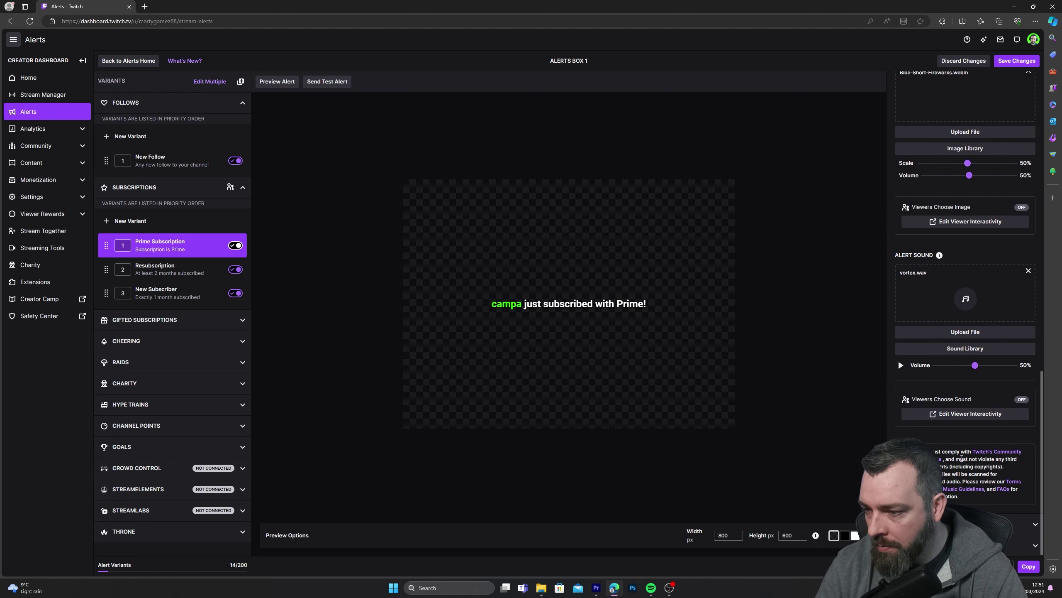
{"action": "left_click", "coordinate": [1017, 61]}
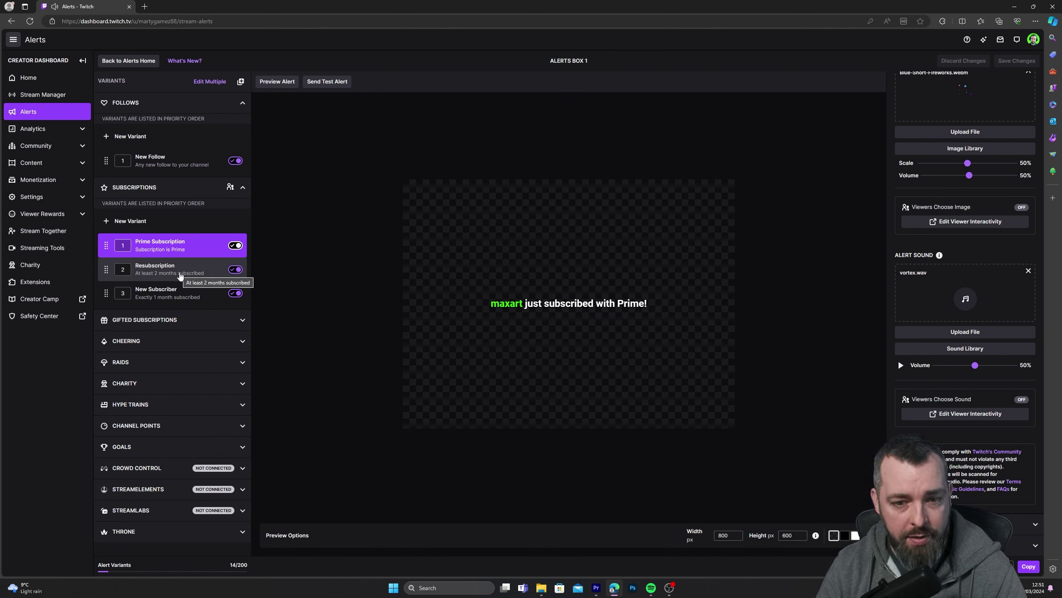
Give the Resubscription alert a duration of 5 and a text-only layout
{"action": "left_click", "coordinate": [178, 276]}
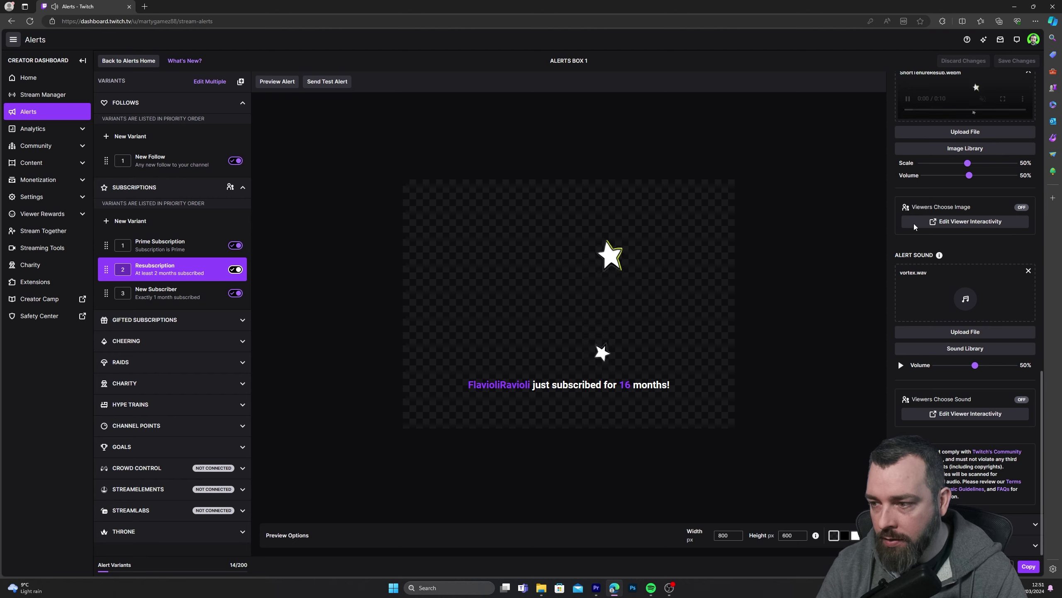
{"action": "scroll", "coordinate": [916, 228], "scroll_direction": "up", "scroll_amount": 10}
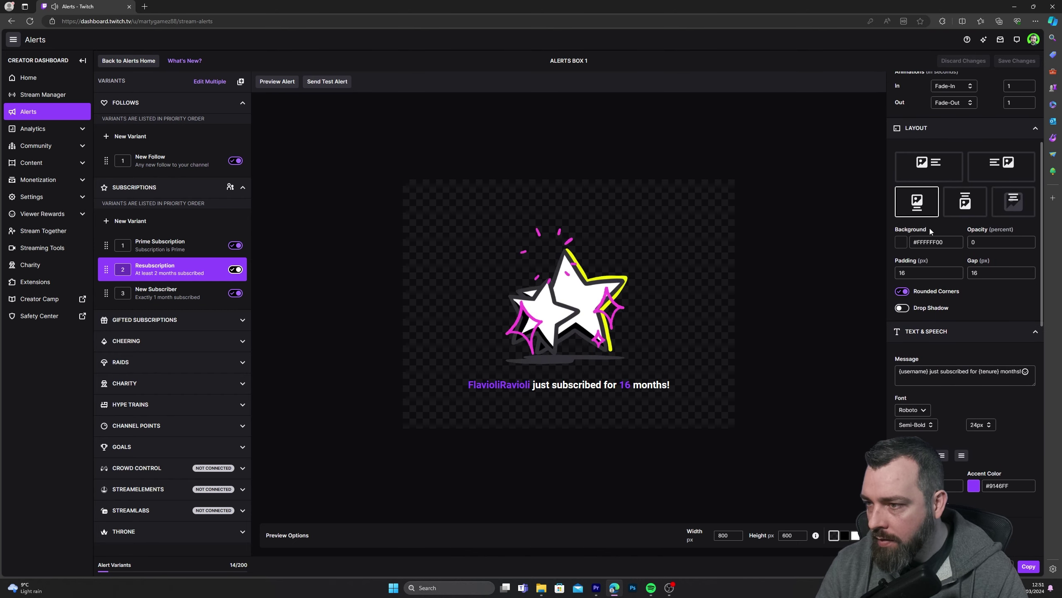
{"action": "scroll", "coordinate": [929, 228], "scroll_direction": "up", "scroll_amount": 4}
{"action": "double_click", "coordinate": [903, 214]}
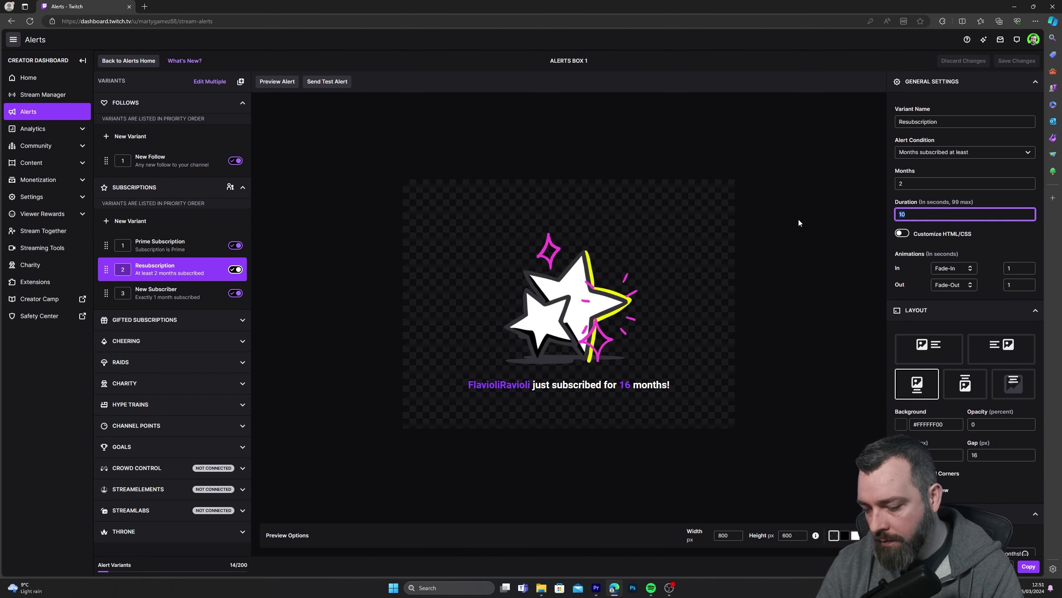
{"action": "type", "text": "5"}
{"action": "scroll", "coordinate": [953, 301], "scroll_direction": "down", "scroll_amount": 7}
{"action": "scroll", "coordinate": [962, 293], "scroll_direction": "up", "scroll_amount": 3}
{"action": "left_click", "coordinate": [1014, 235]}
Replace the Resubscription's purple accent colour with #37FF00
{"action": "scroll", "coordinate": [979, 335], "scroll_direction": "down", "scroll_amount": 3}
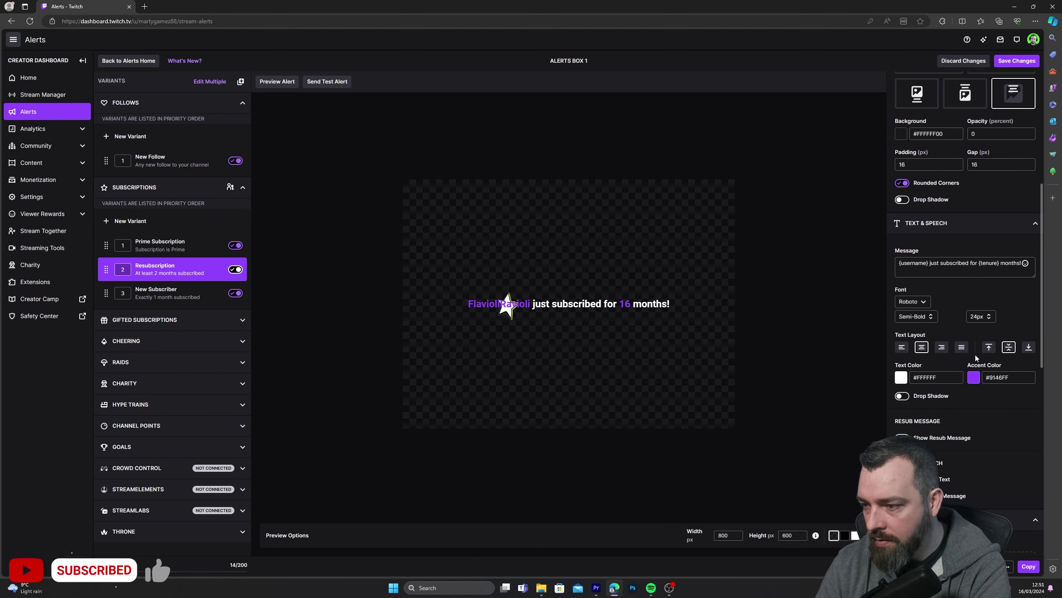
{"action": "scroll", "coordinate": [983, 362], "scroll_direction": "down", "scroll_amount": 1}
{"action": "key", "text": "ctrl+a"}
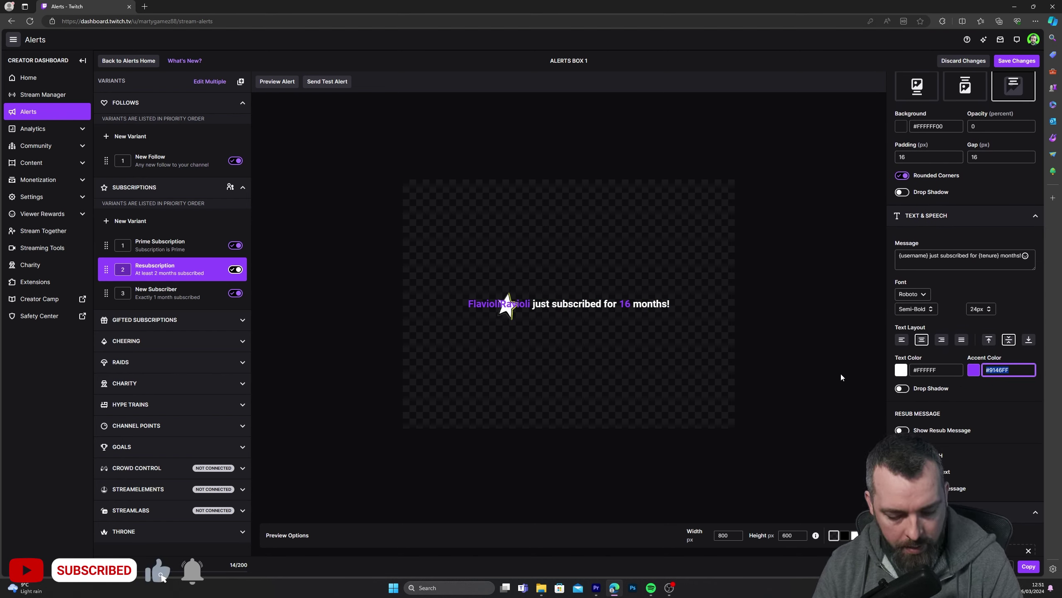
{"action": "type", "text": "#37FF00"}
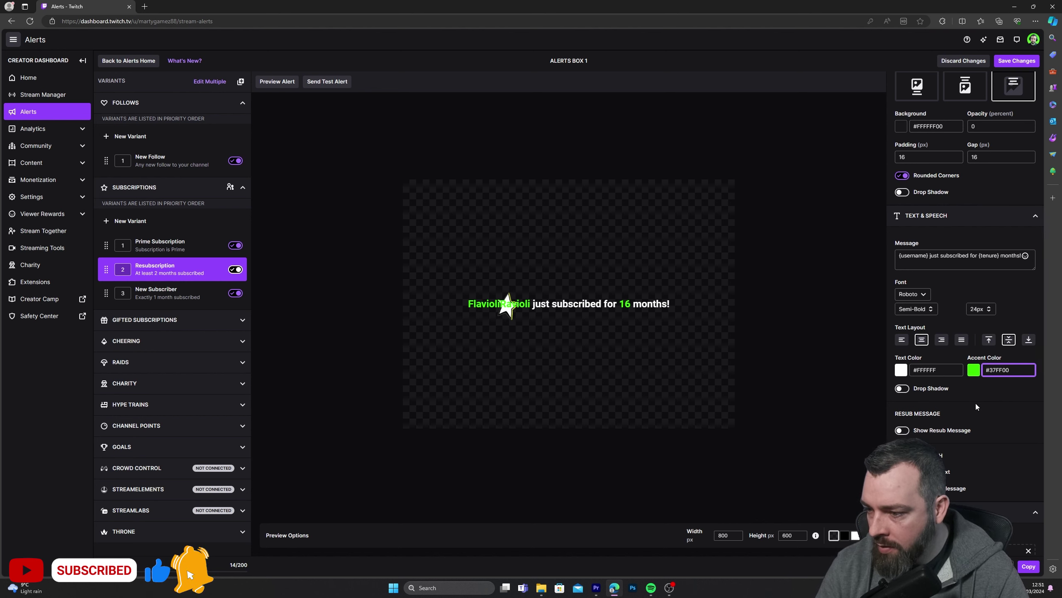
Upload Green-Short-Fireworks.webm as the Resubscription alert image and save the changes
{"action": "scroll", "coordinate": [981, 412], "scroll_direction": "down", "scroll_amount": 5}
{"action": "left_click", "coordinate": [964, 388]}
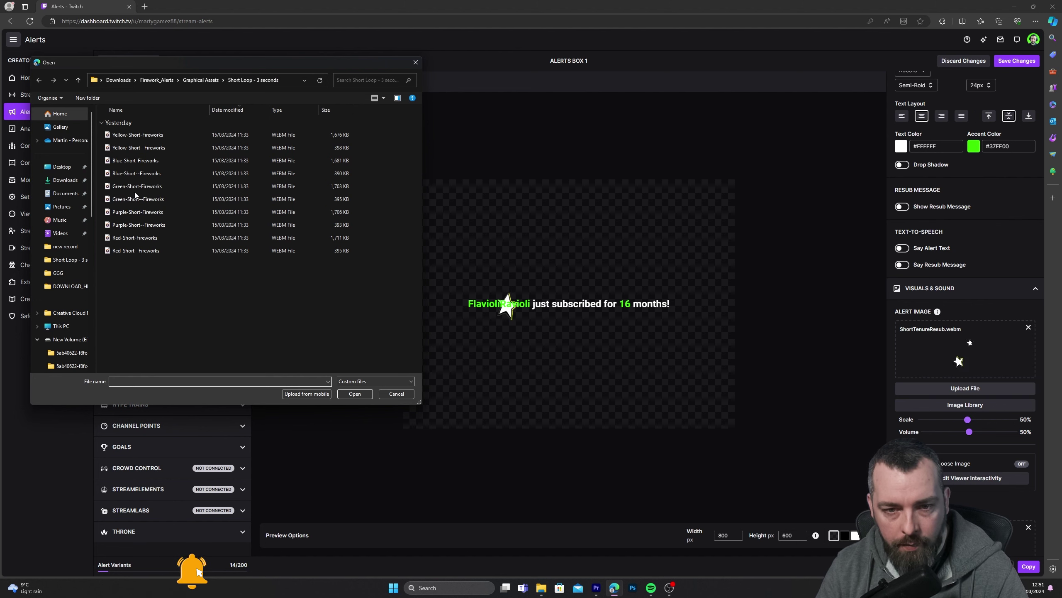
{"action": "left_click", "coordinate": [138, 185]}
{"action": "left_click", "coordinate": [365, 393]}
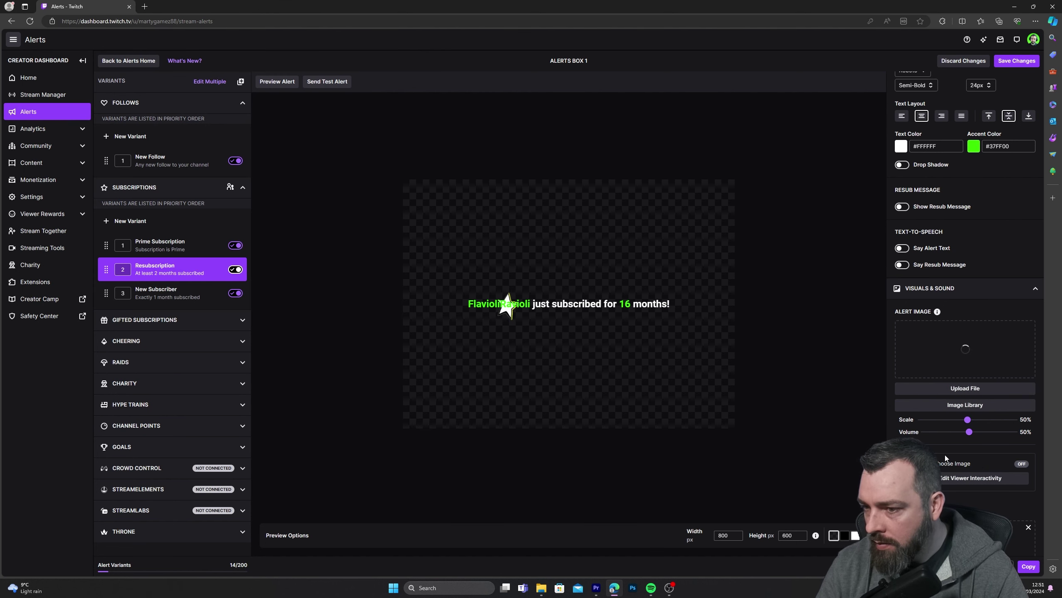
{"action": "scroll", "coordinate": [906, 246], "scroll_direction": "up", "scroll_amount": 2}
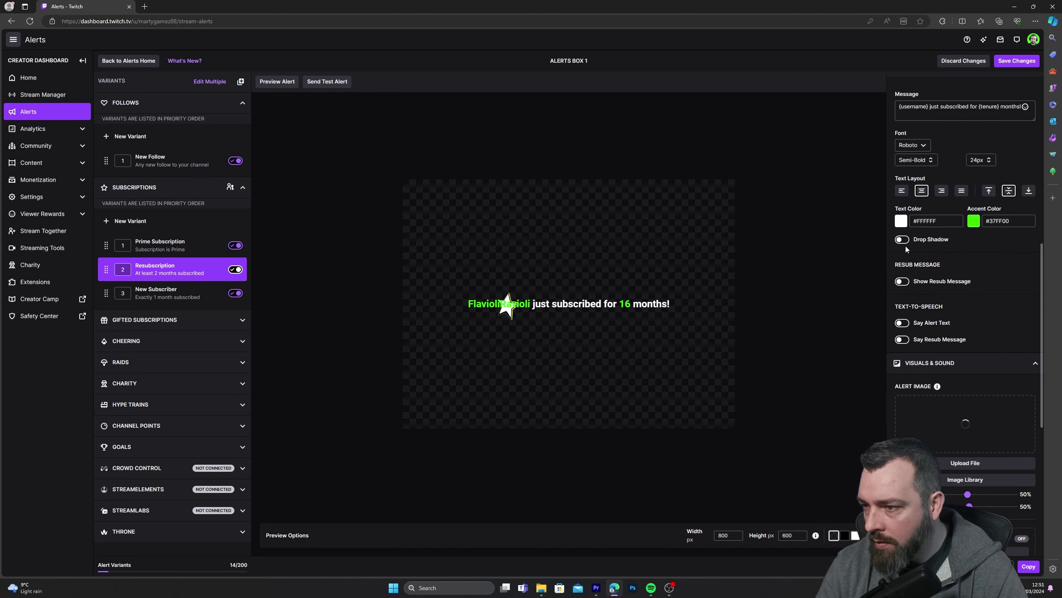
{"action": "scroll", "coordinate": [955, 348], "scroll_direction": "down", "scroll_amount": 8}
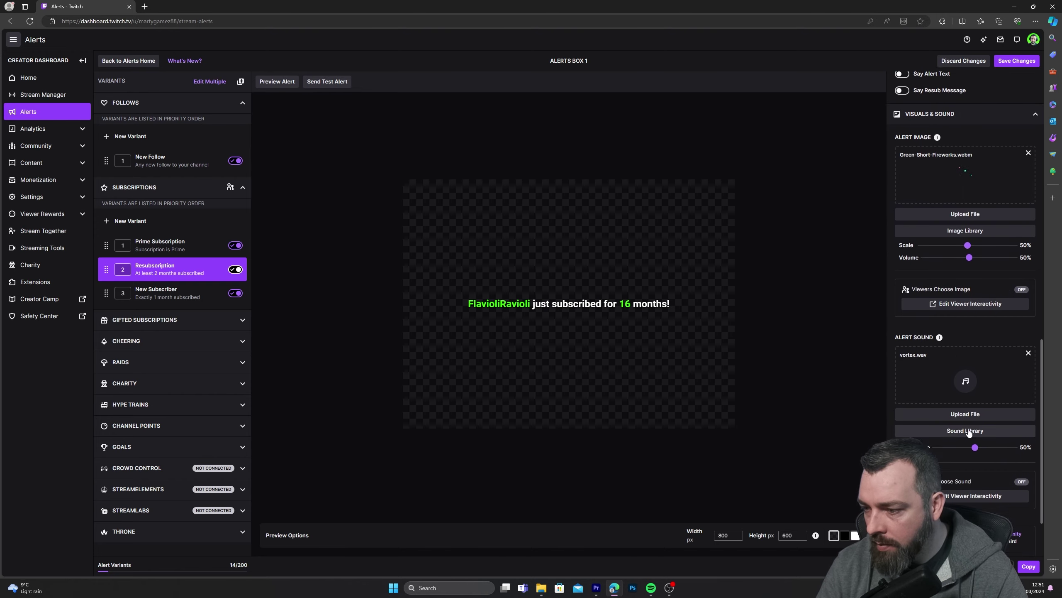
{"action": "left_click", "coordinate": [1015, 62]}
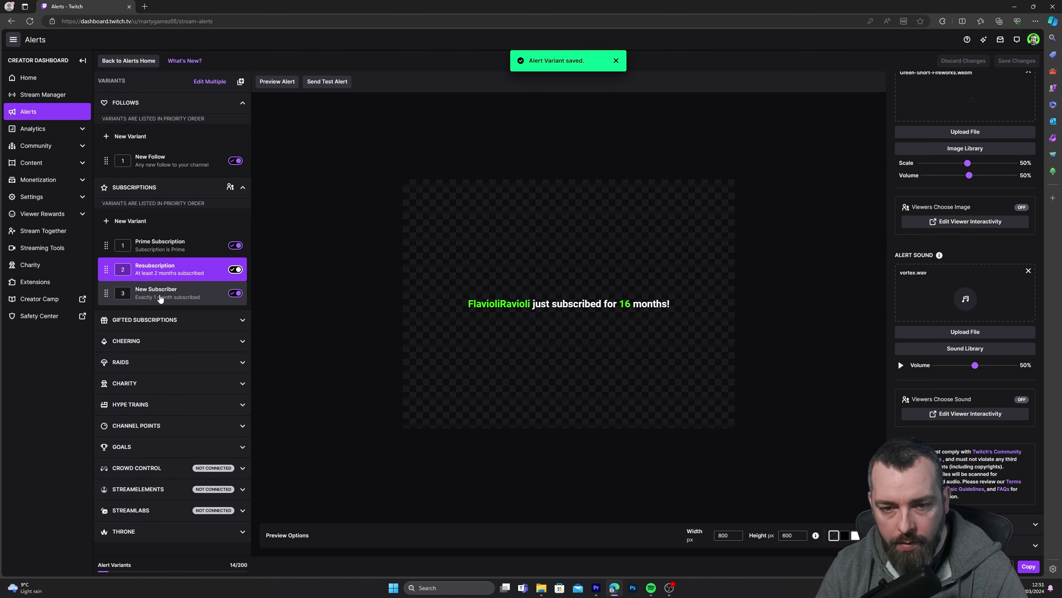
Change the New Subscriber alert's layout and replace its purple accent colour with #37FF00
{"action": "left_click", "coordinate": [160, 295]}
{"action": "scroll", "coordinate": [944, 166], "scroll_direction": "up", "scroll_amount": 10}
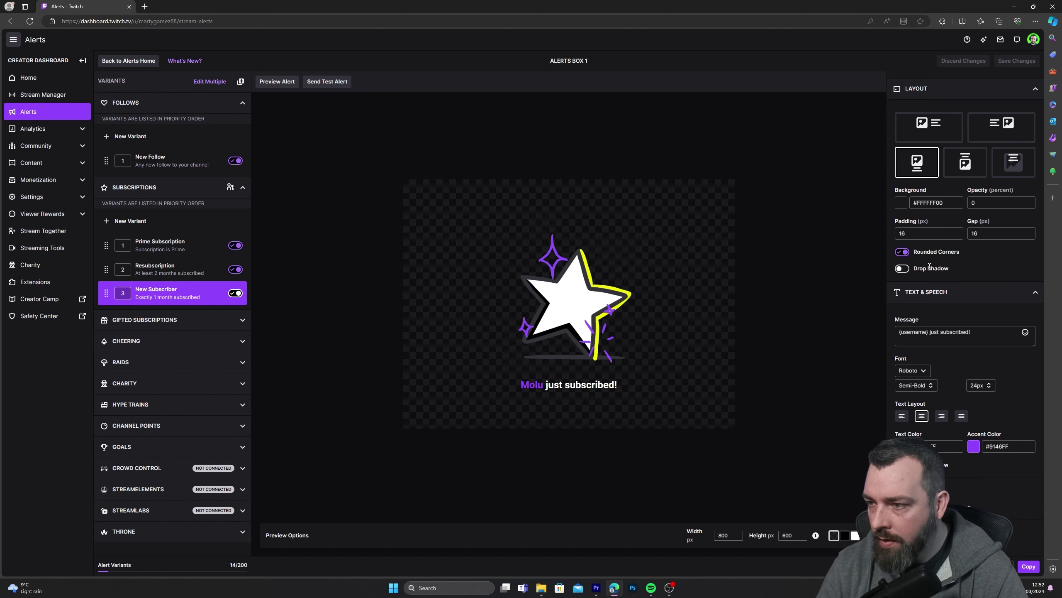
{"action": "left_click", "coordinate": [1021, 158]}
{"action": "scroll", "coordinate": [975, 413], "scroll_direction": "down", "scroll_amount": 5}
{"action": "key", "text": "ctrl+a"}
{"action": "key", "text": "ctrl+v"}
{"action": "scroll", "coordinate": [920, 289], "scroll_direction": "up", "scroll_amount": 5}
{"action": "scroll", "coordinate": [949, 281], "scroll_direction": "up", "scroll_amount": 1}
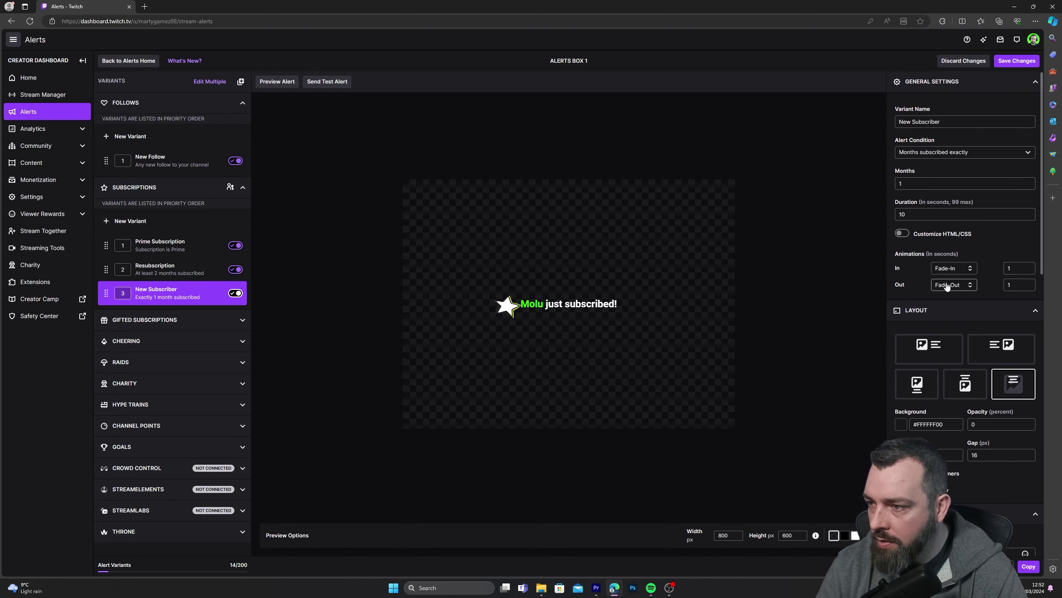
{"action": "left_click", "coordinate": [930, 215]}
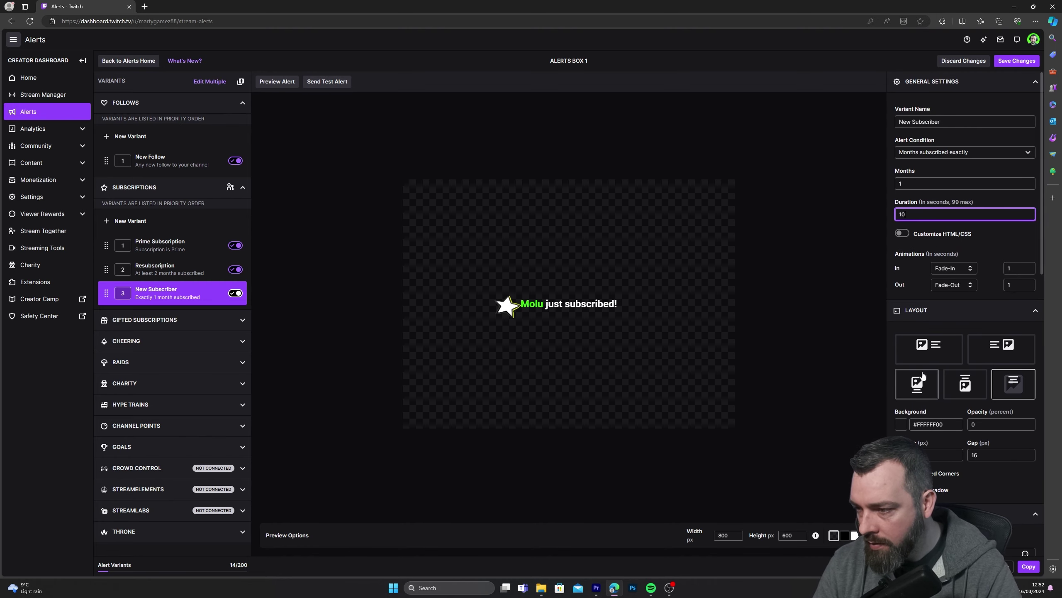
Upload Purple-Short-Fireworks.webm as the New Subscriber image, then expand Gifted Subscriptions
{"action": "scroll", "coordinate": [899, 347], "scroll_direction": "down", "scroll_amount": 3}
{"action": "scroll", "coordinate": [899, 348], "scroll_direction": "down", "scroll_amount": 5}
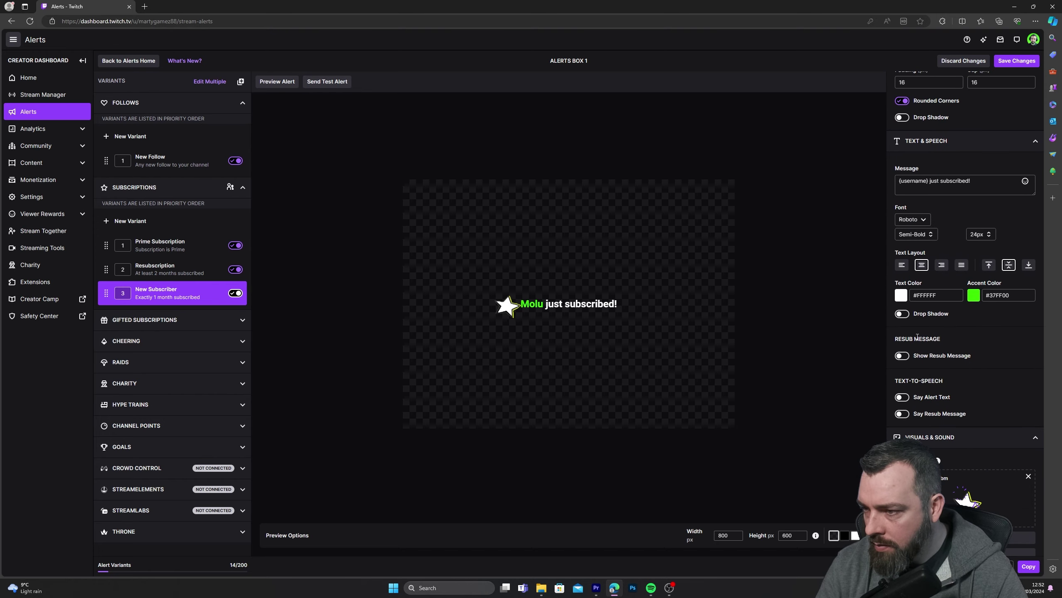
{"action": "scroll", "coordinate": [910, 328], "scroll_direction": "down", "scroll_amount": 3}
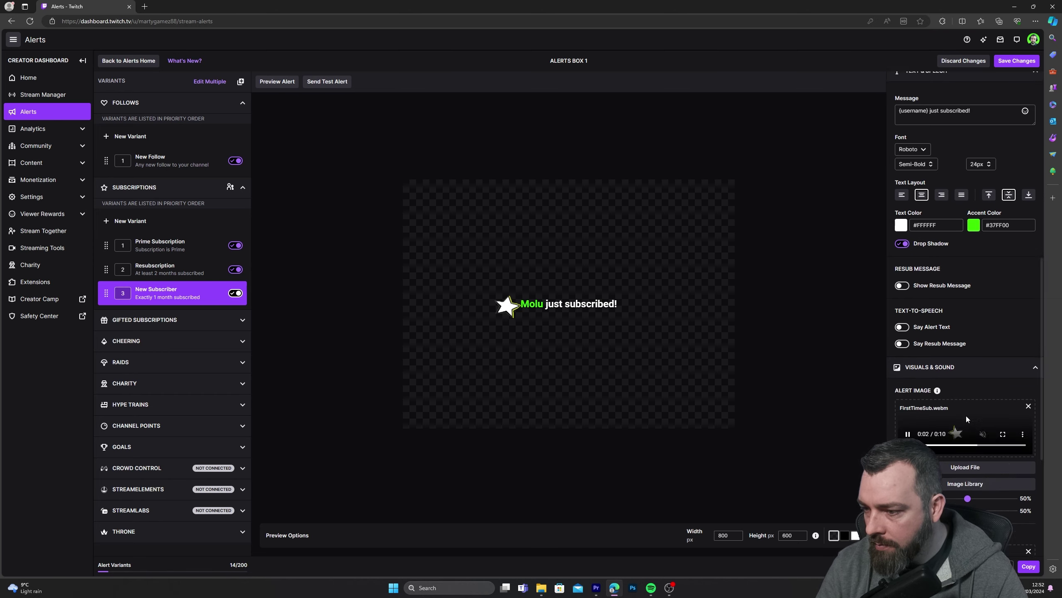
{"action": "left_click", "coordinate": [965, 388]}
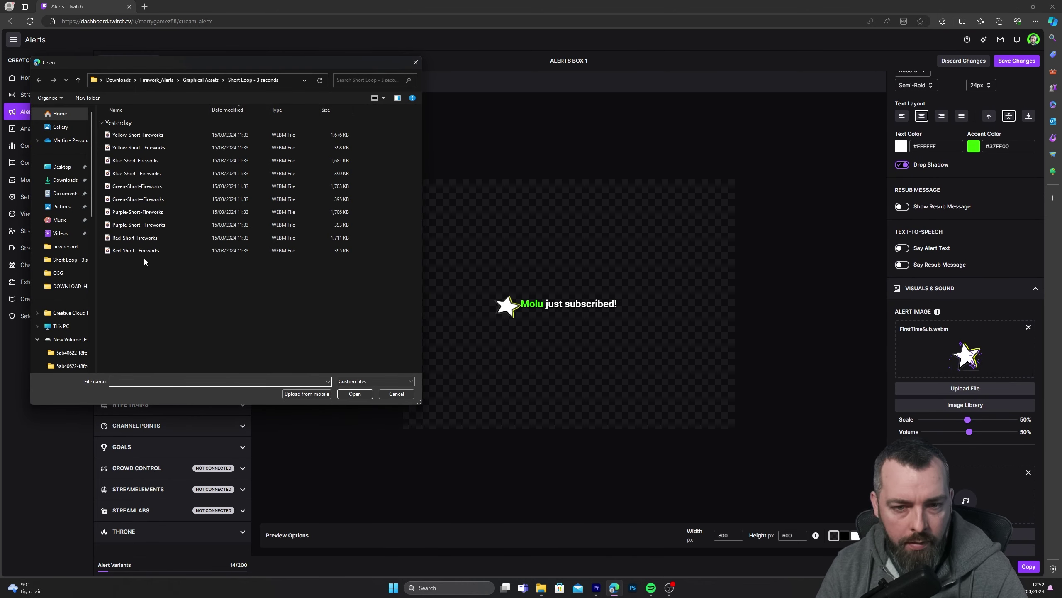
{"action": "left_click", "coordinate": [127, 213]}
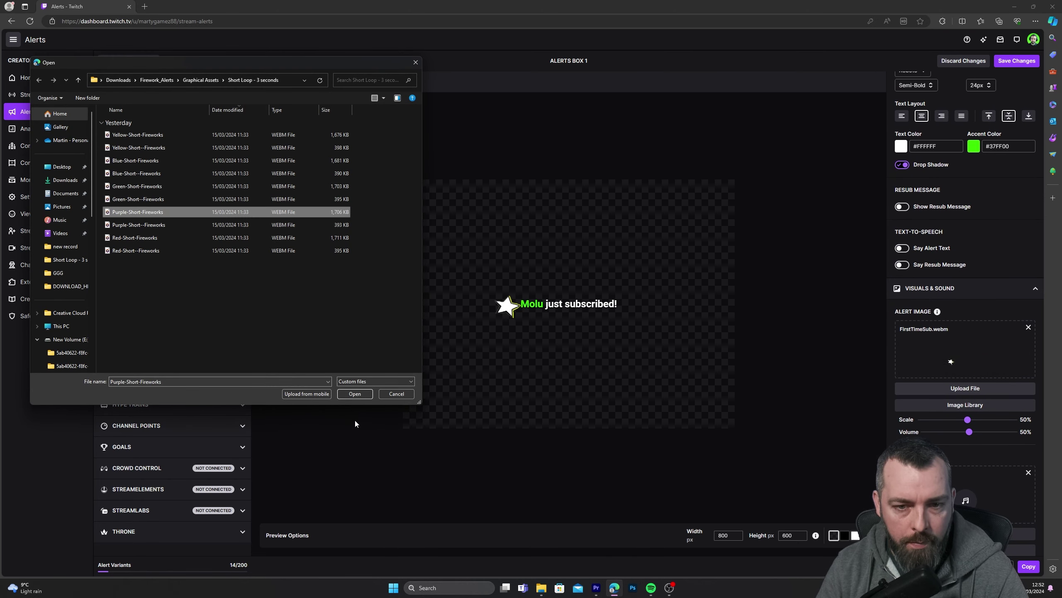
{"action": "left_click", "coordinate": [354, 394]}
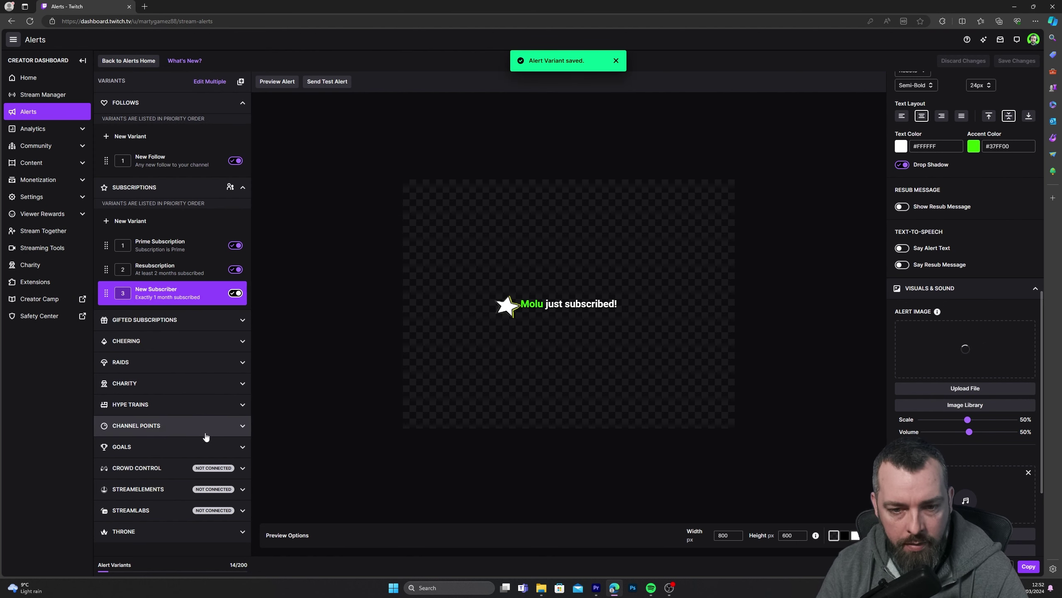
{"action": "left_click", "coordinate": [187, 319]}
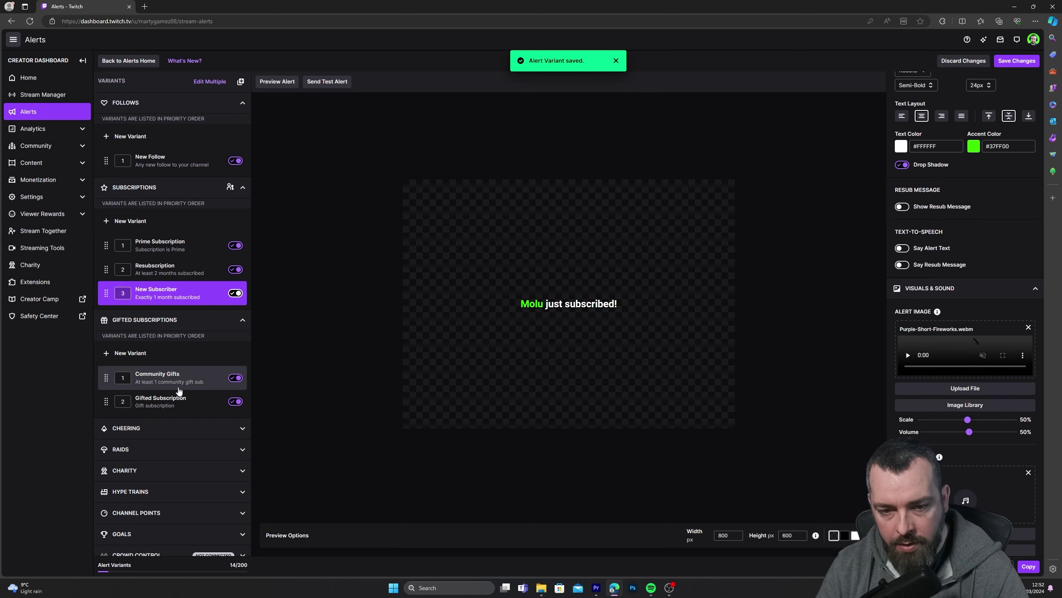